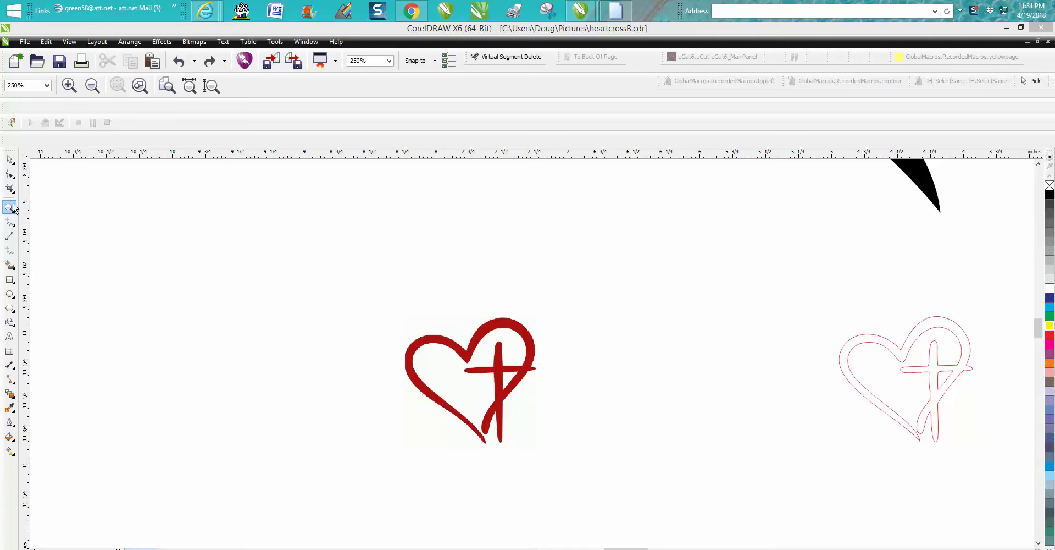
Resample the red heart-and-cross bitmap at 1.0 inch size and 300 dpi
drag(372, 290, 579, 425)
scroll(448, 362, down, 1)
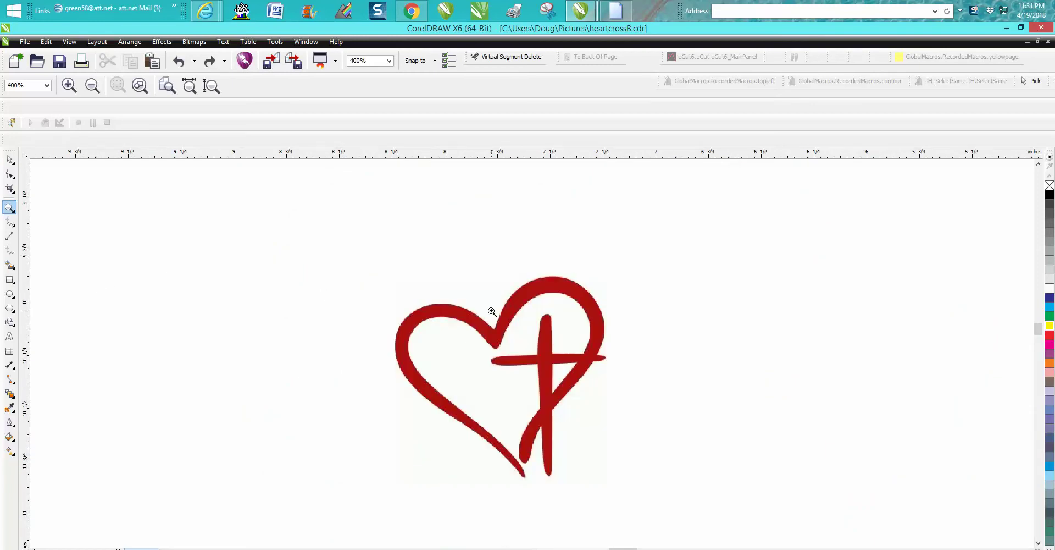
scroll(492, 312, down, 6)
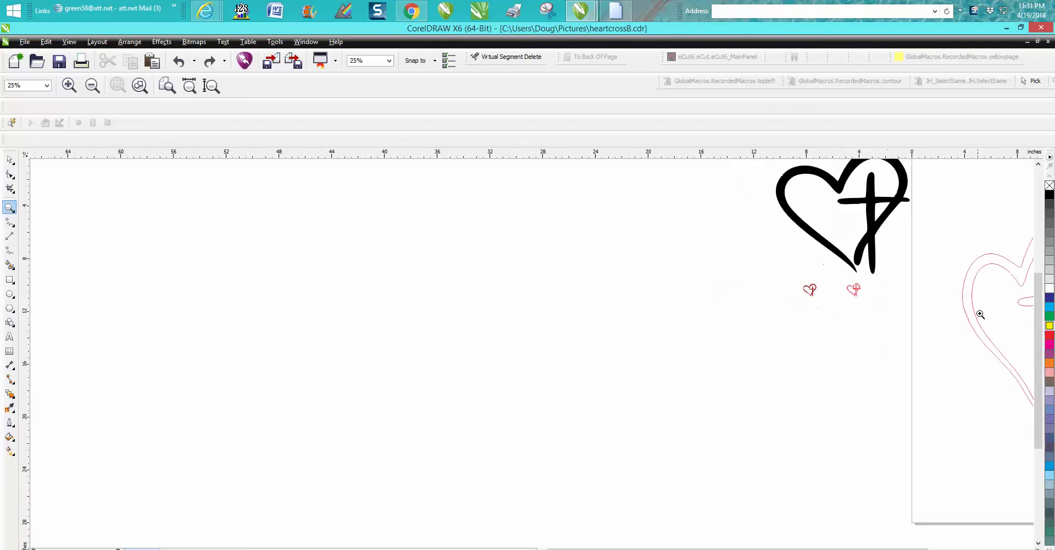
scroll(902, 476, down, 5)
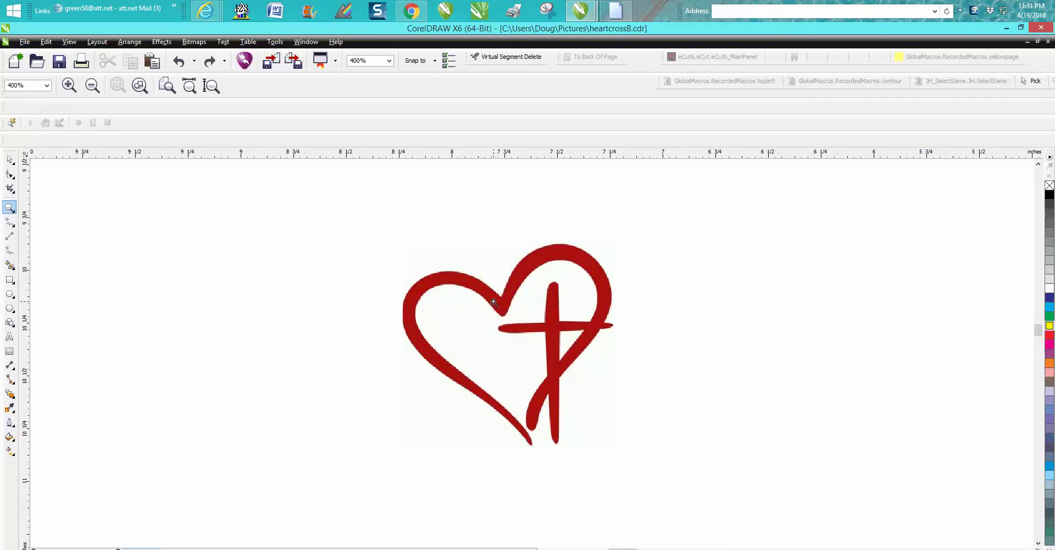
click(9, 160)
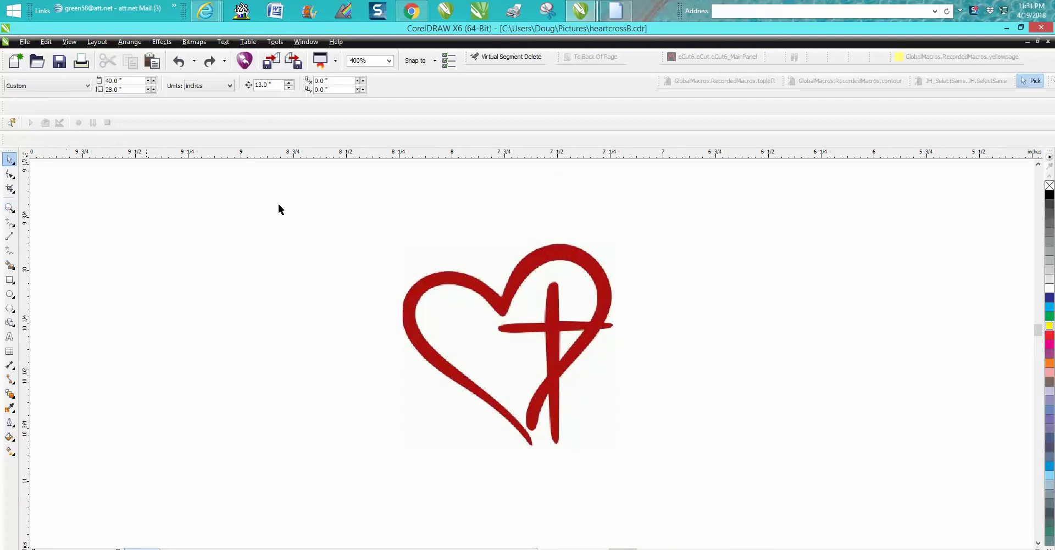
click(427, 282)
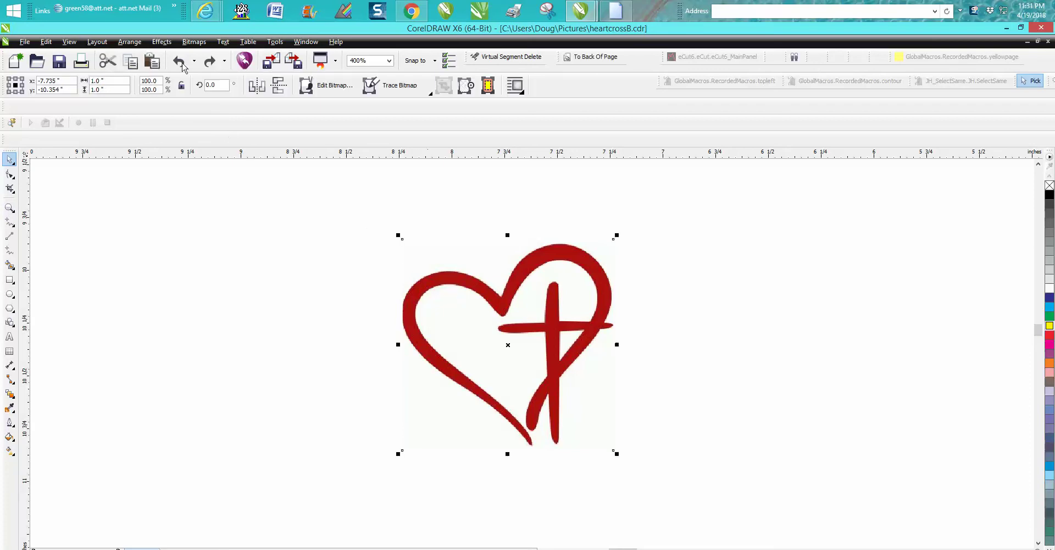
click(193, 43)
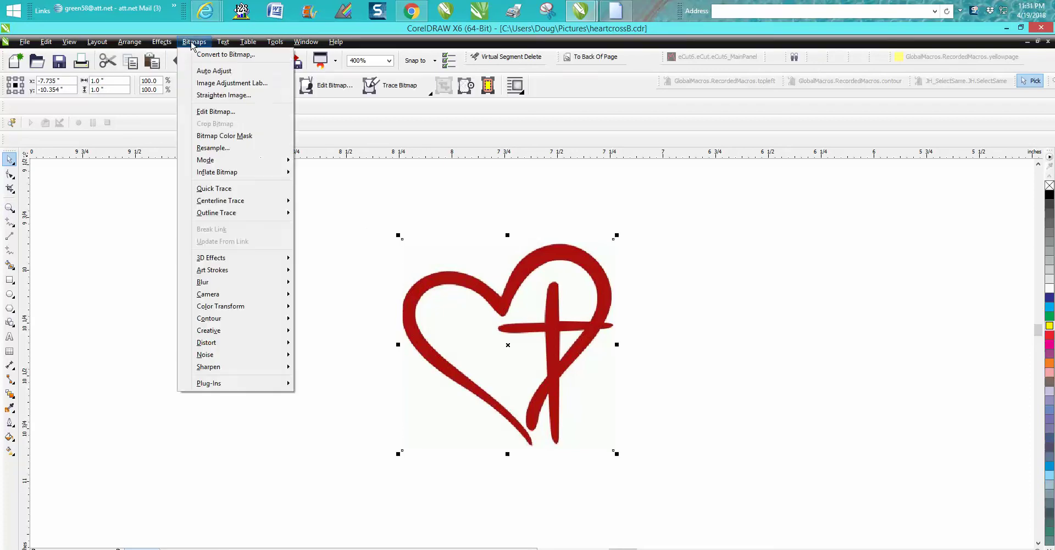
click(212, 152)
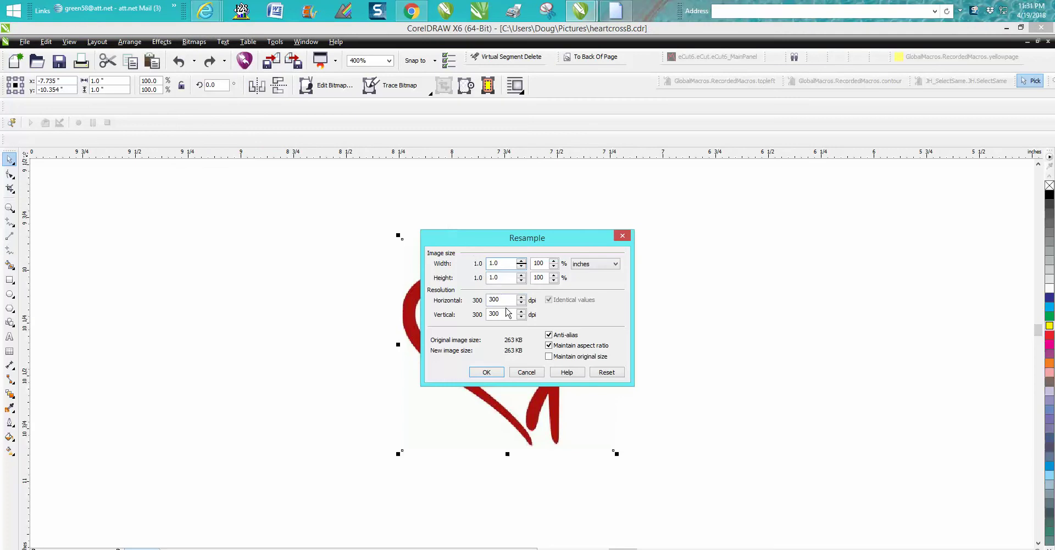
click(496, 373)
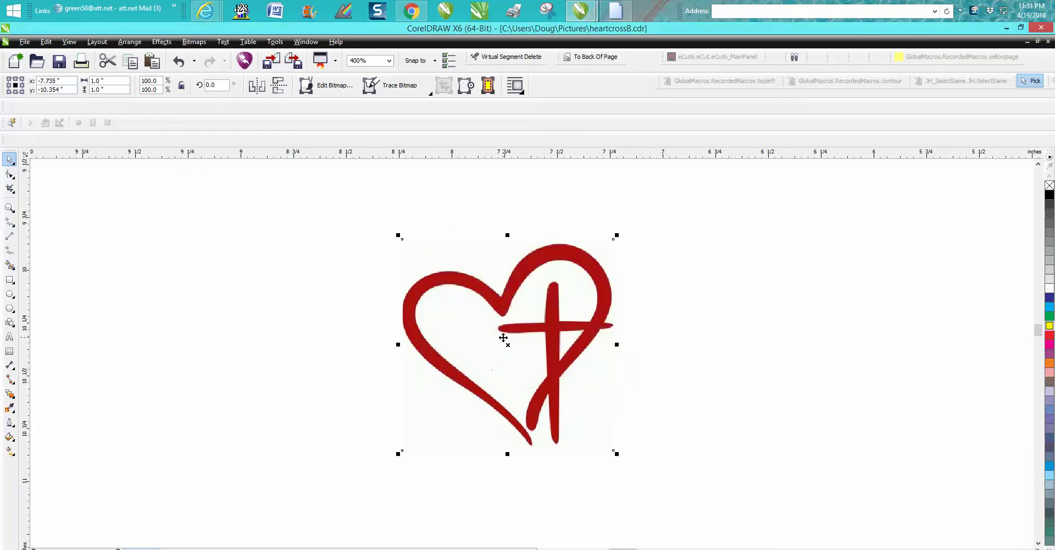
Outline-trace the bitmap with the Clipart preset and move the traced copy off to the right of the original
click(391, 87)
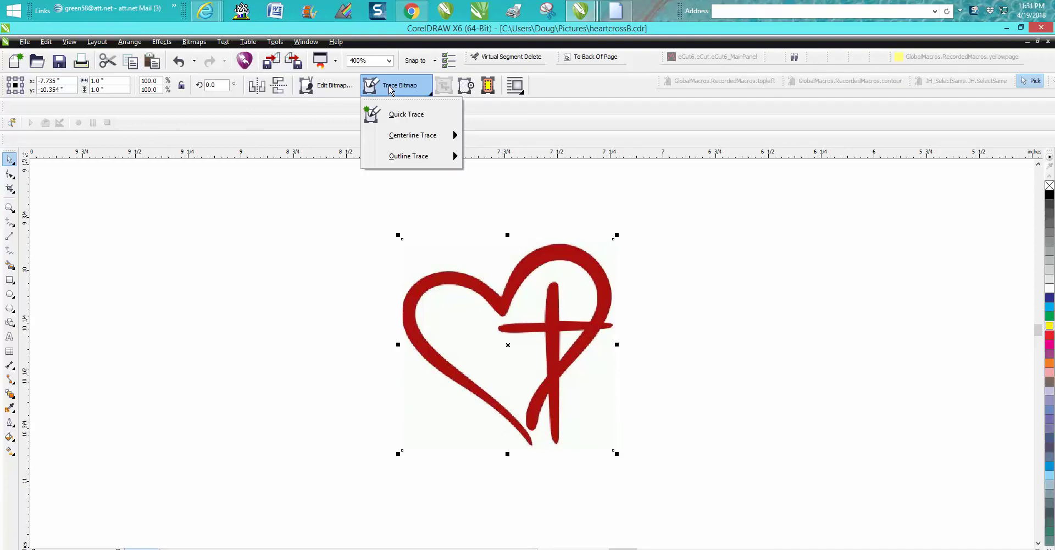
mouse_move(409, 159)
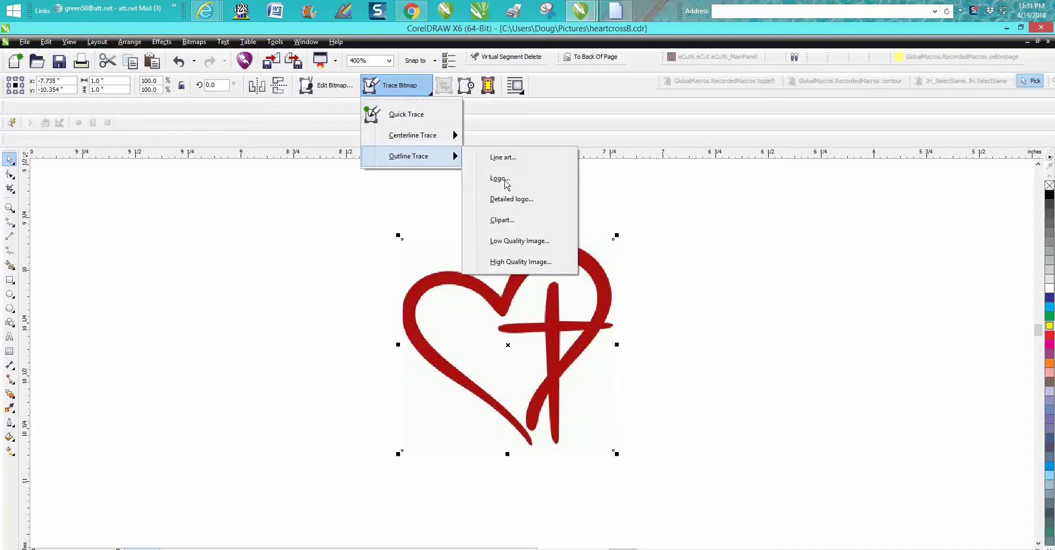
click(501, 220)
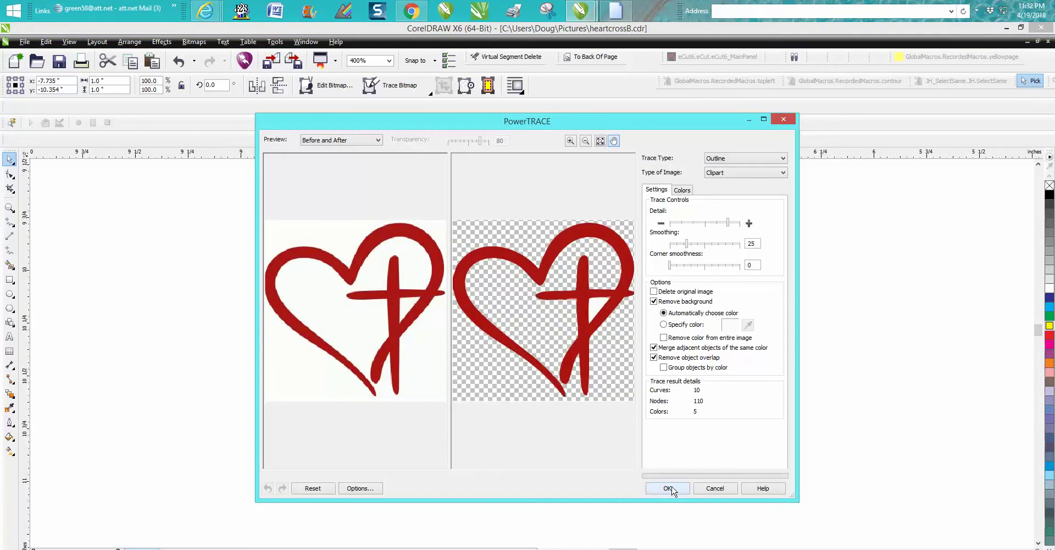
click(668, 488)
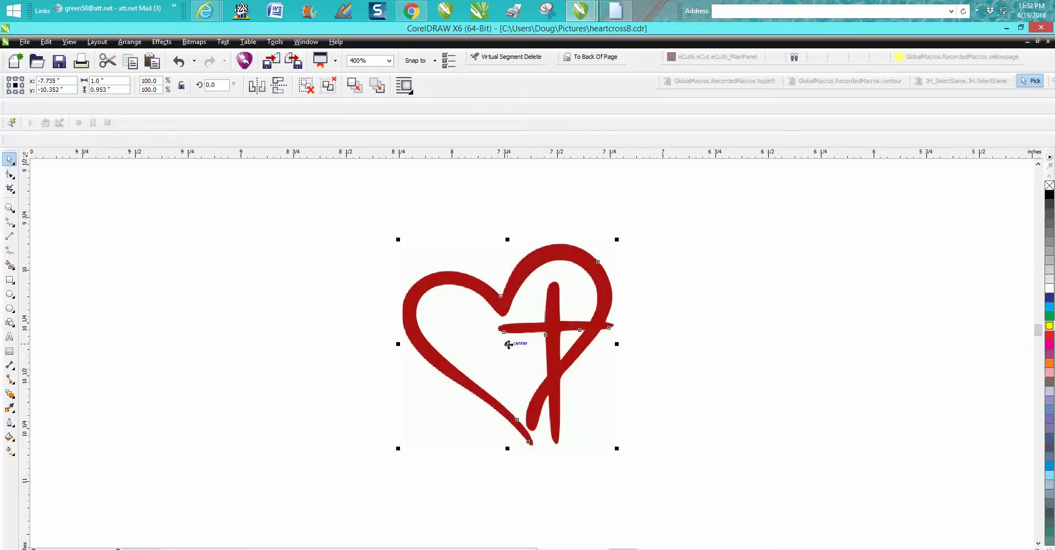
mouse_move(509, 344)
mouse_down()
mouse_move(777, 332)
mouse_move(751, 344)
mouse_move(770, 335)
mouse_move(808, 342)
mouse_up()
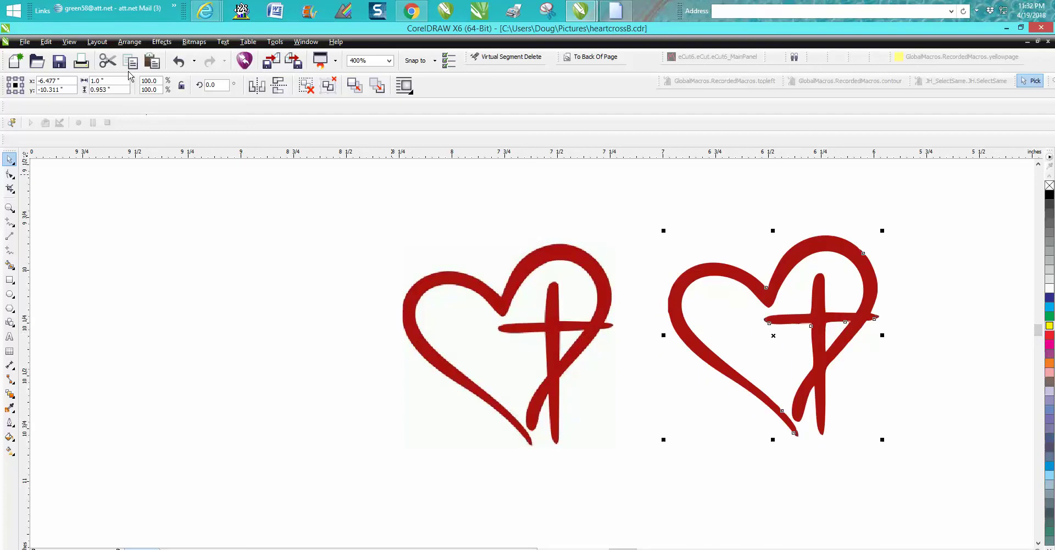
Ungroup the trace and place a yellow-filled rectangle about 1.46 by 1.18 inches behind it
click(130, 42)
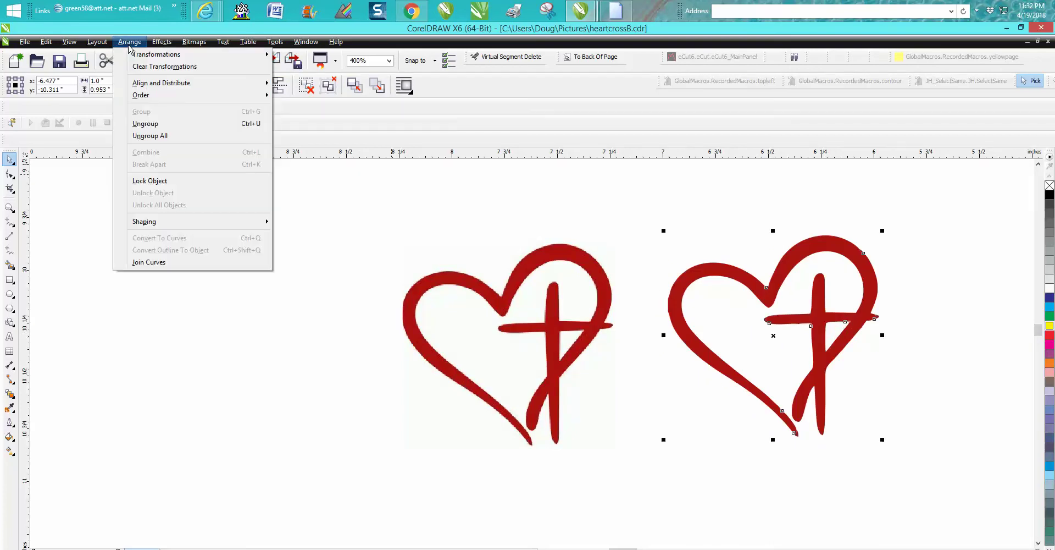
click(144, 123)
click(10, 280)
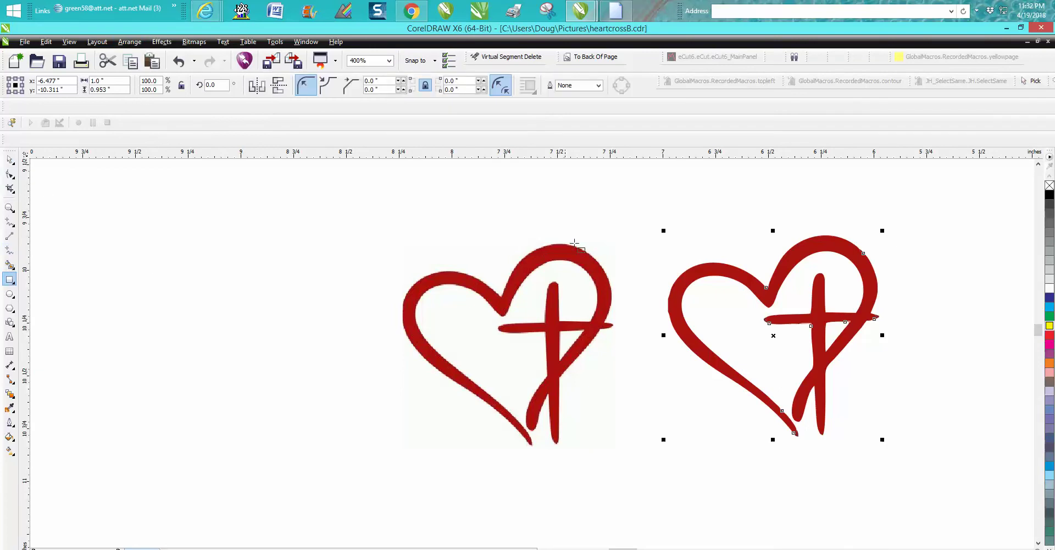
drag(627, 217, 939, 465)
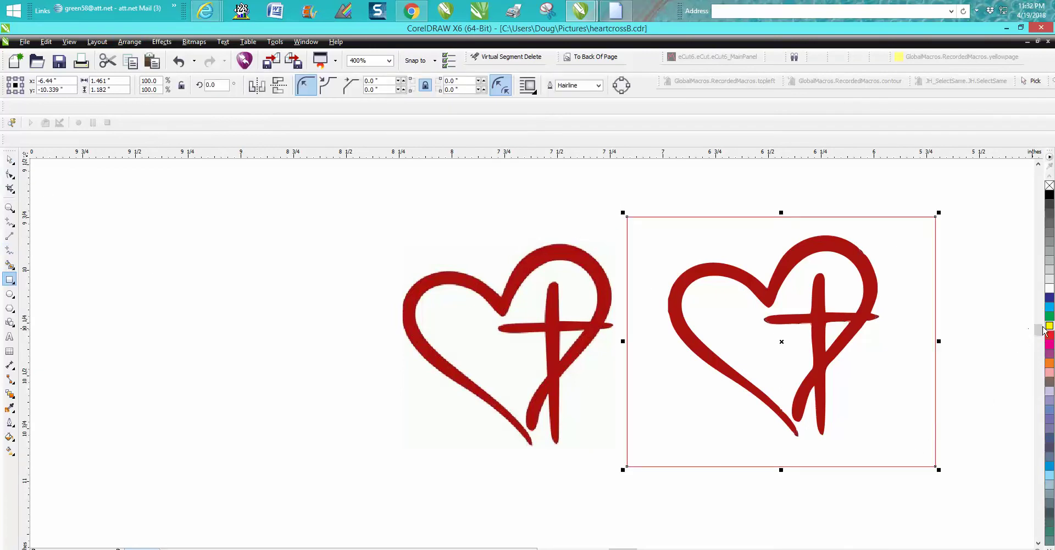
click(1049, 325)
click(604, 58)
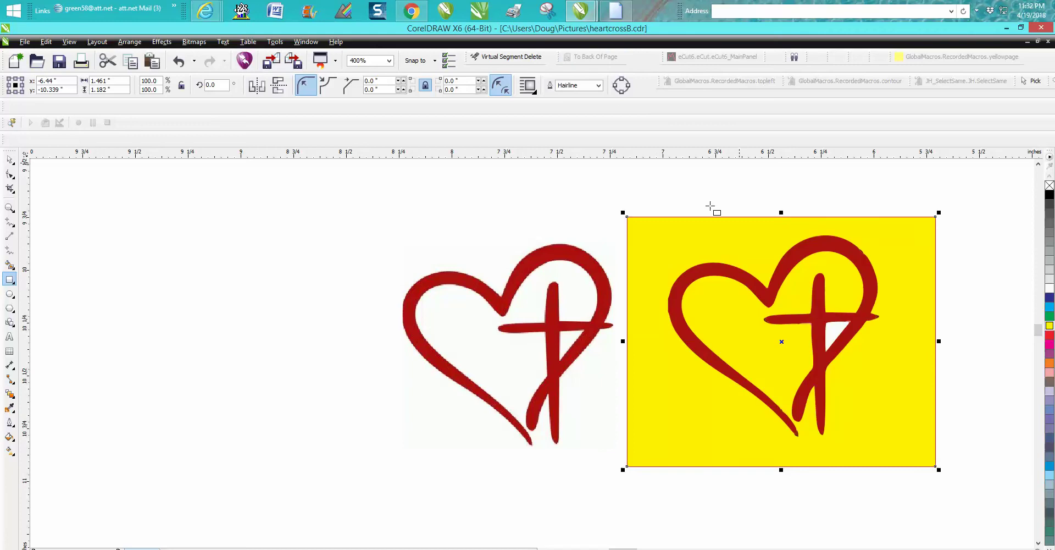
Delete the white triangular piece between the cross and the heart's lower right stroke in the trace
click(9, 160)
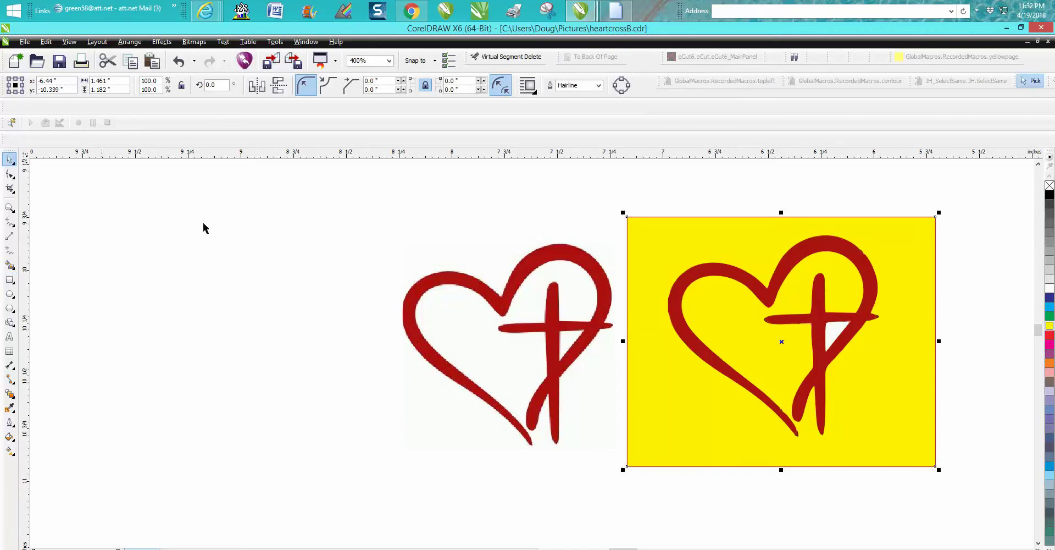
click(203, 226)
click(829, 326)
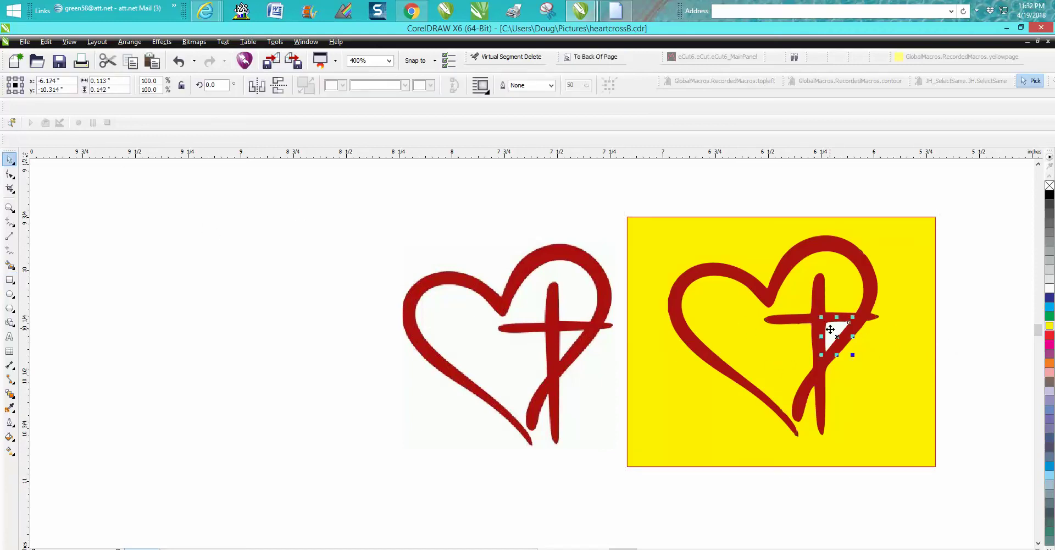
key(Delete)
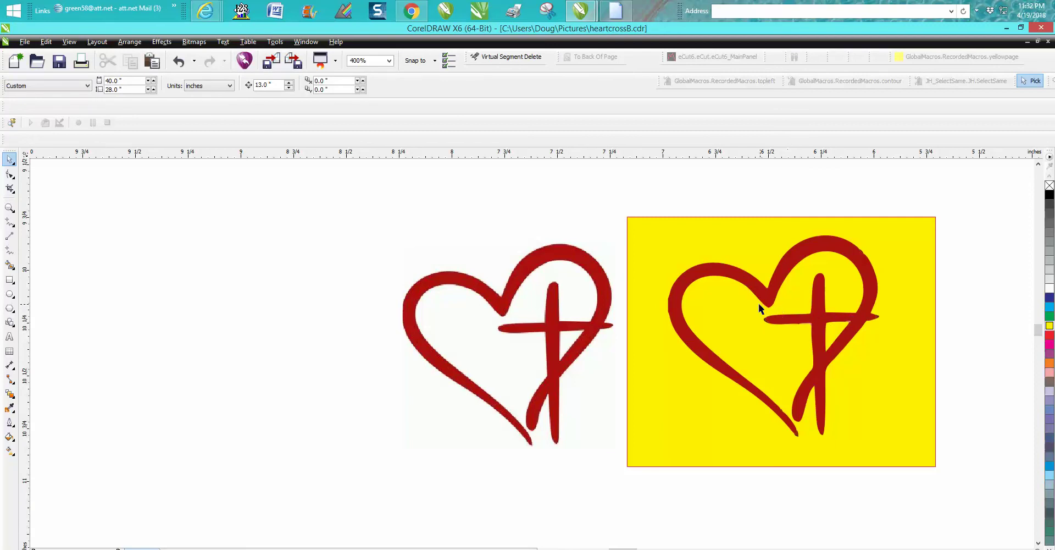
Delete the dark red sliver at the heart's lower tip
click(10, 208)
drag(778, 418, 836, 463)
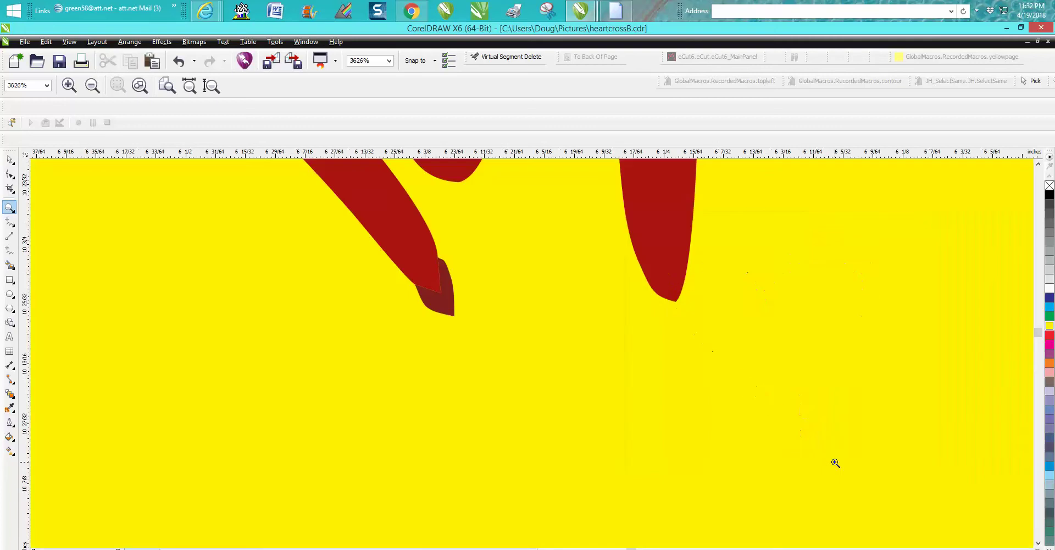
click(9, 159)
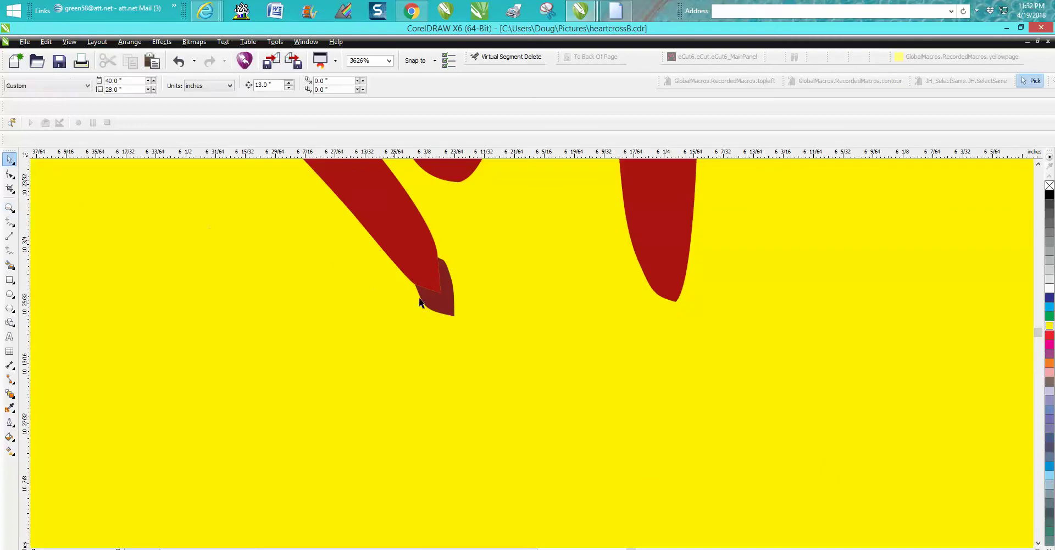
click(449, 308)
key(Escape)
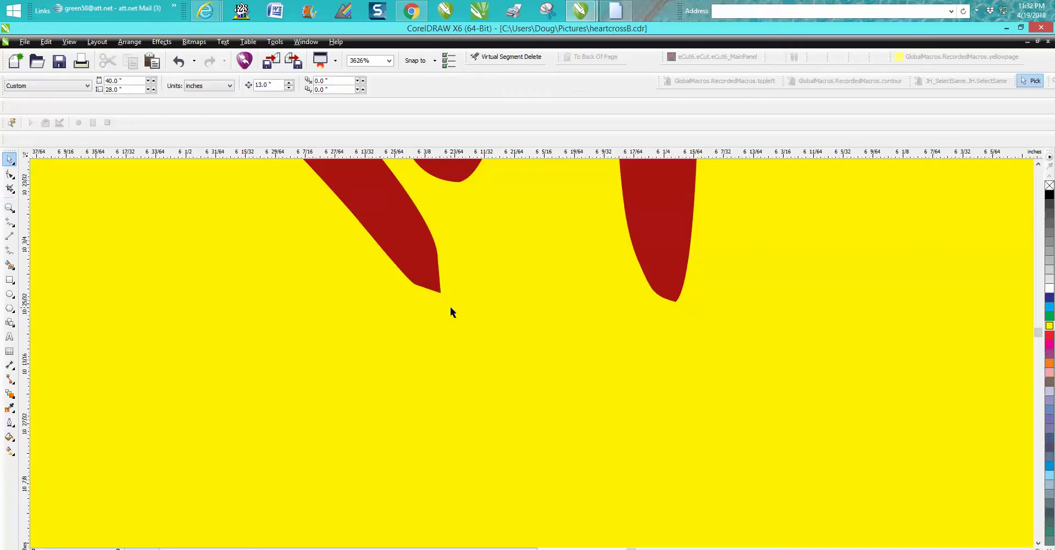
scroll(570, 329, down, 7)
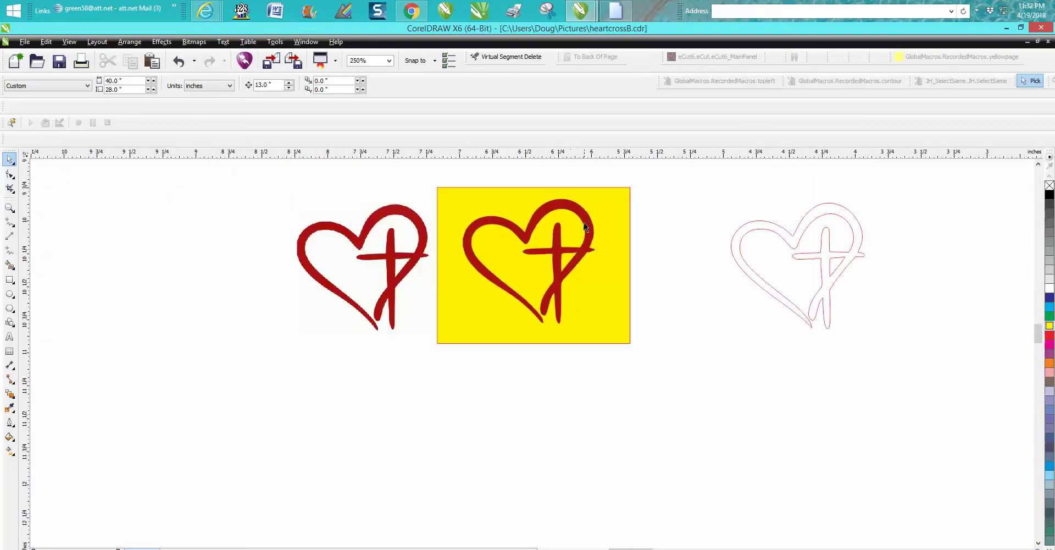
Inspect the dark piece on the heart's upper right arc and undo the deletion of the tip's sliver
click(9, 208)
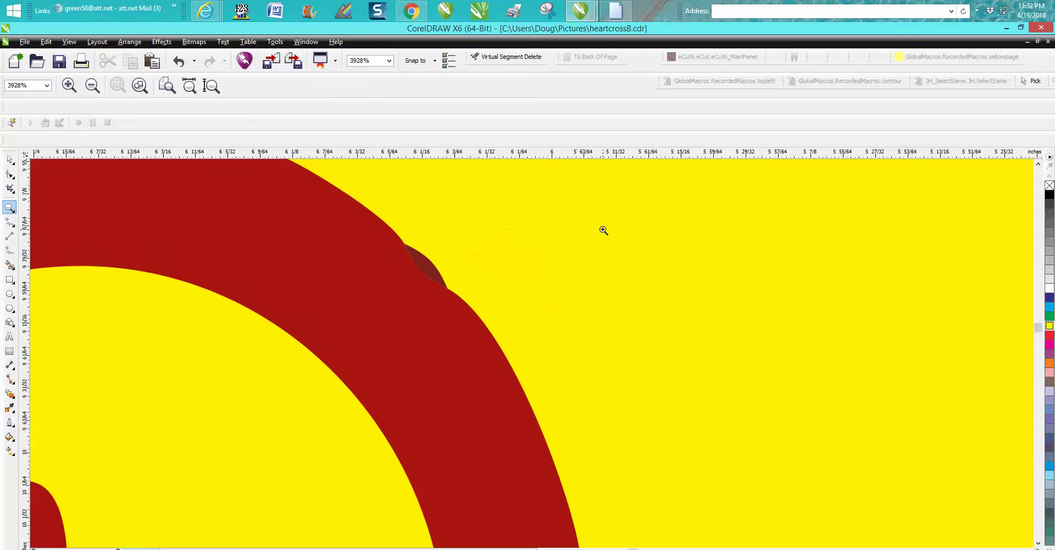
click(601, 228)
right_click(601, 237)
right_click(602, 237)
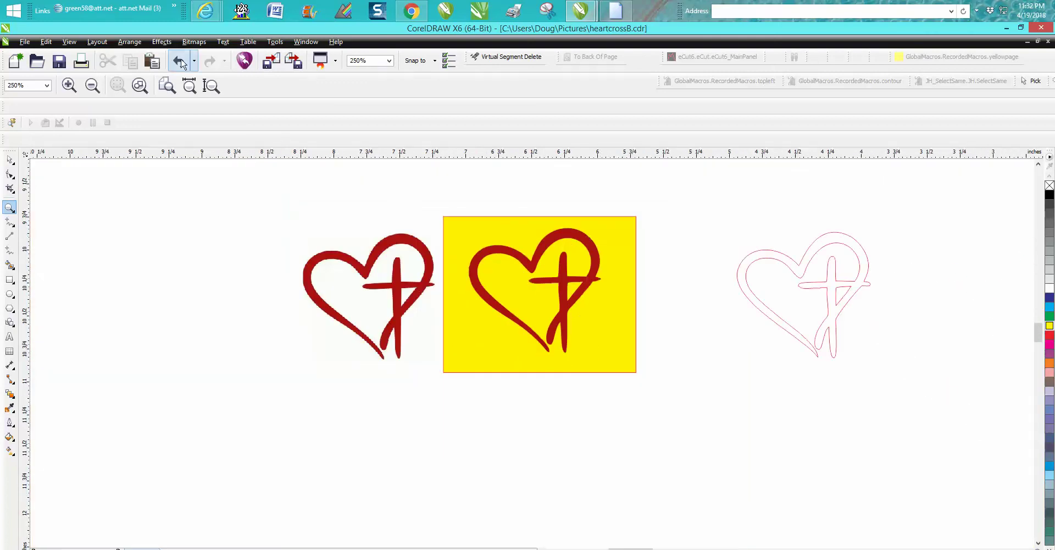
click(219, 167)
Move the main red heart-and-cross curve up and right, off the yellow rectangle, leaving the small stray pieces behind
scroll(503, 247, down, 2)
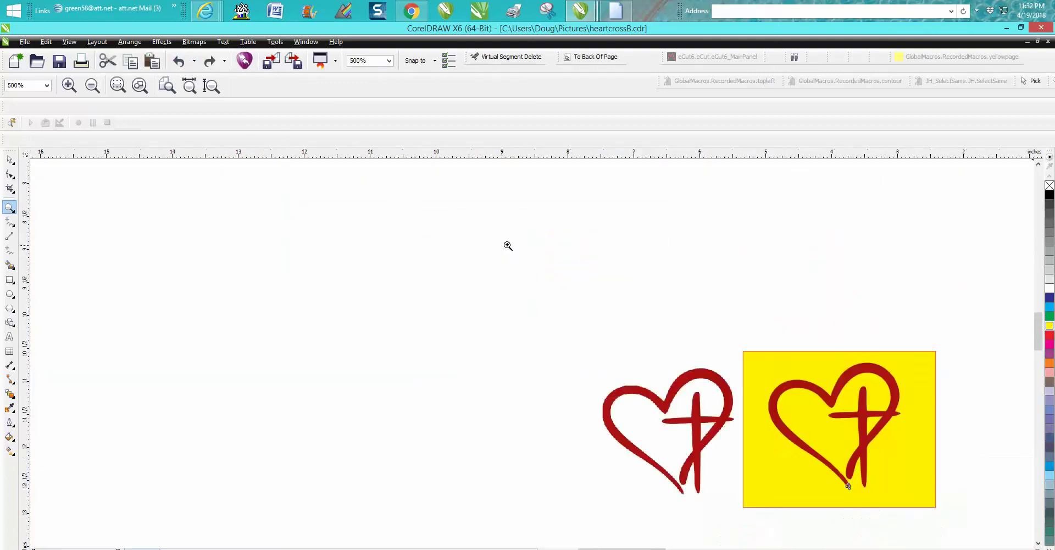
drag(597, 295, 738, 371)
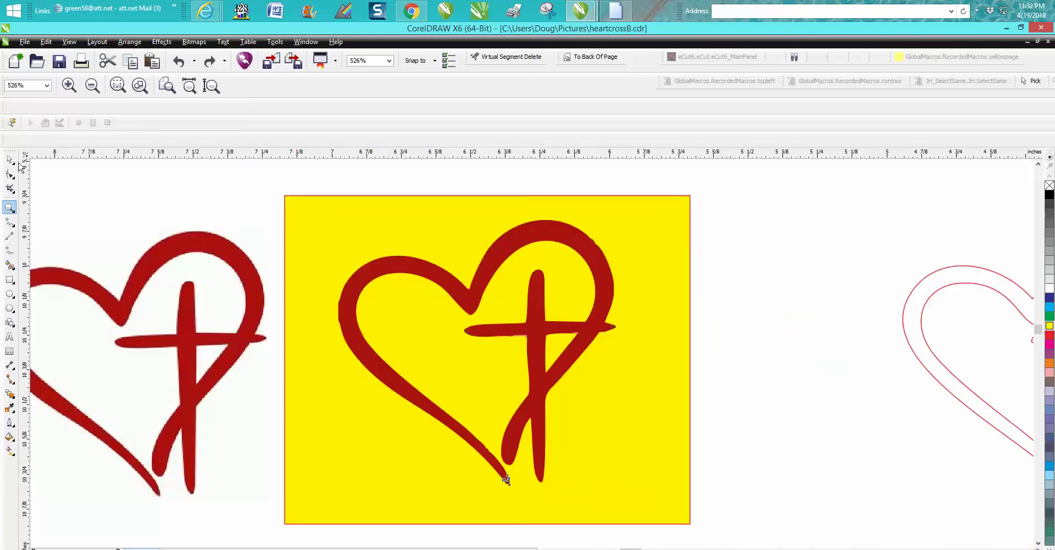
key(space)
click(195, 194)
drag(545, 242, 837, 219)
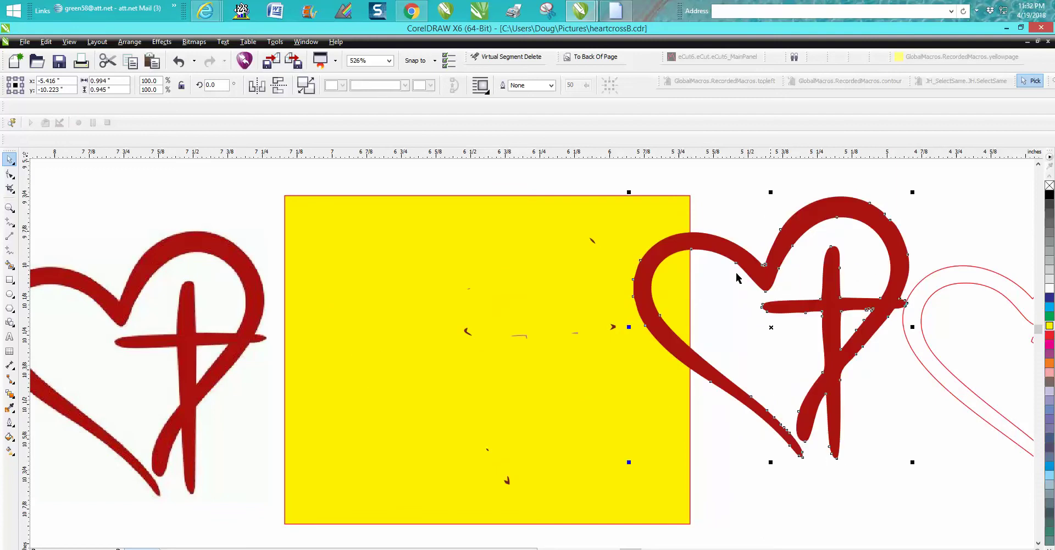
scroll(705, 324, down, 2)
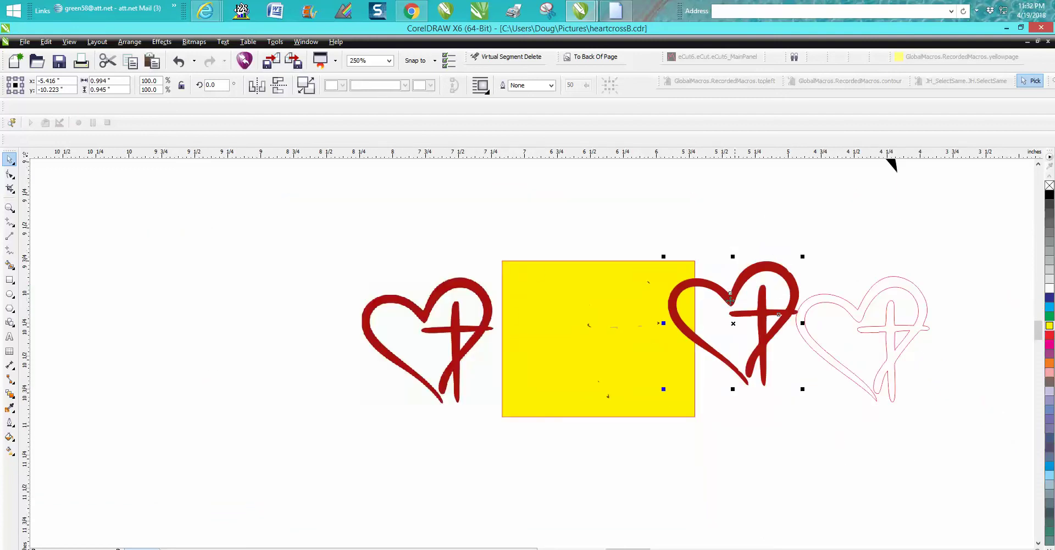
drag(731, 301, 775, 229)
Delete the stray pieces and the yellow rectangle, and move the red heart curve back beside the original bitmap
drag(547, 248, 695, 423)
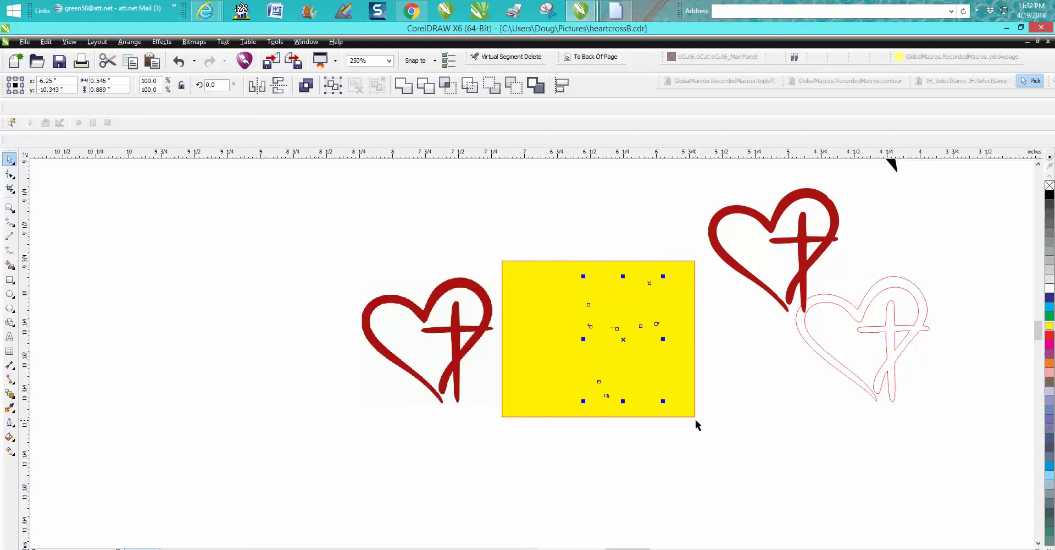
key(Delete)
click(656, 336)
key(Delete)
drag(739, 273, 565, 351)
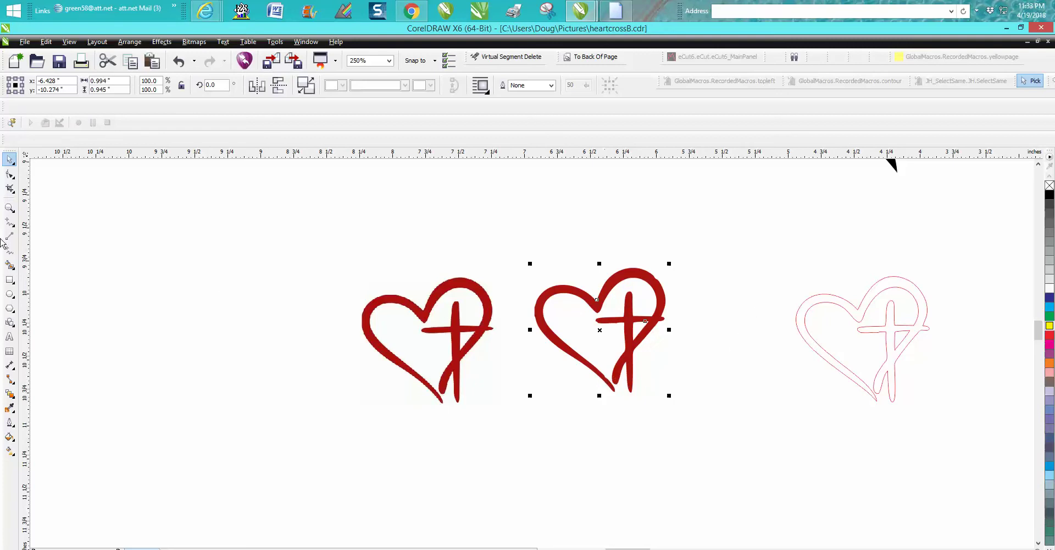
Remove the fill from the traced heart-and-cross curve and give it a red outline
click(9, 208)
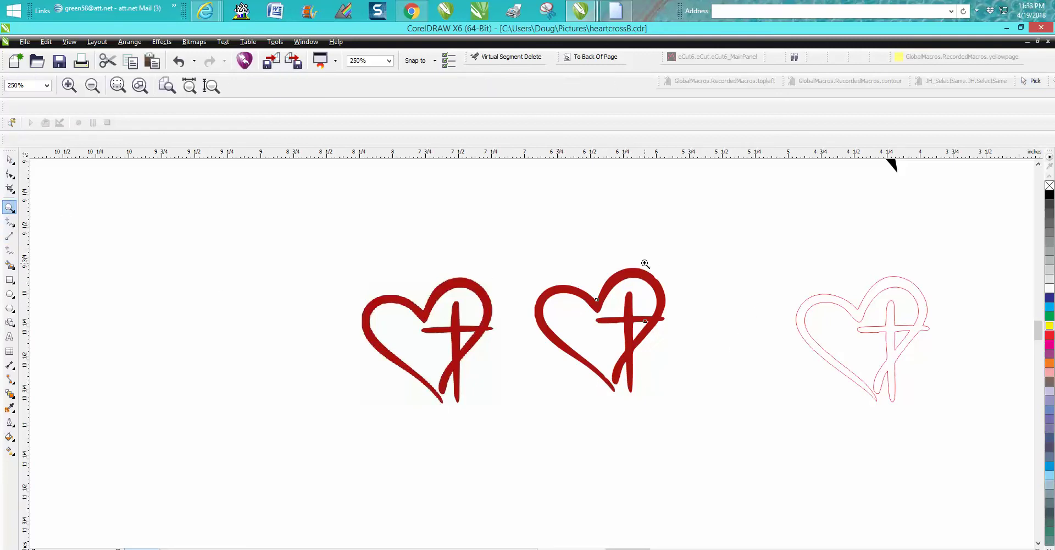
drag(646, 264, 684, 310)
click(10, 173)
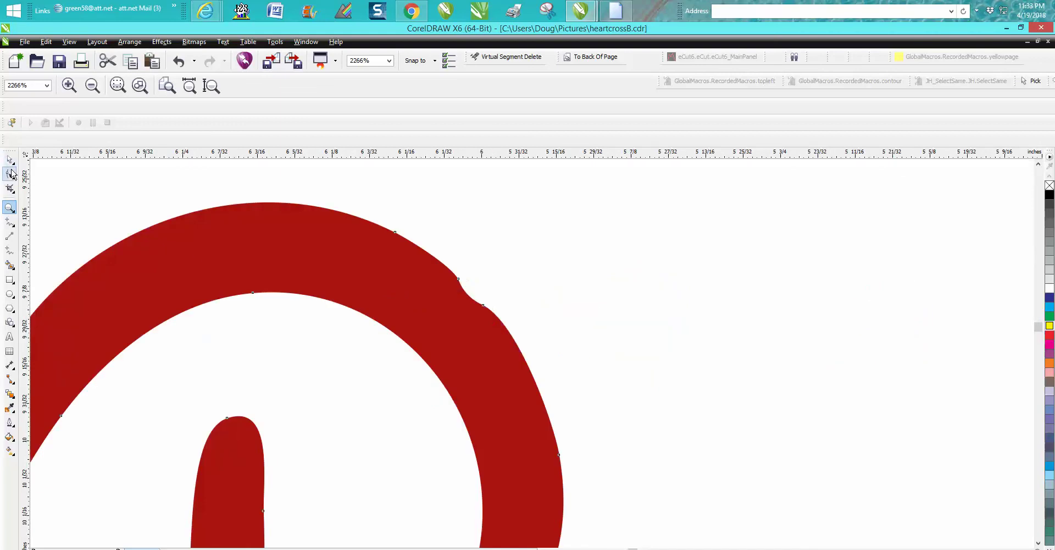
scroll(483, 291, down, 4)
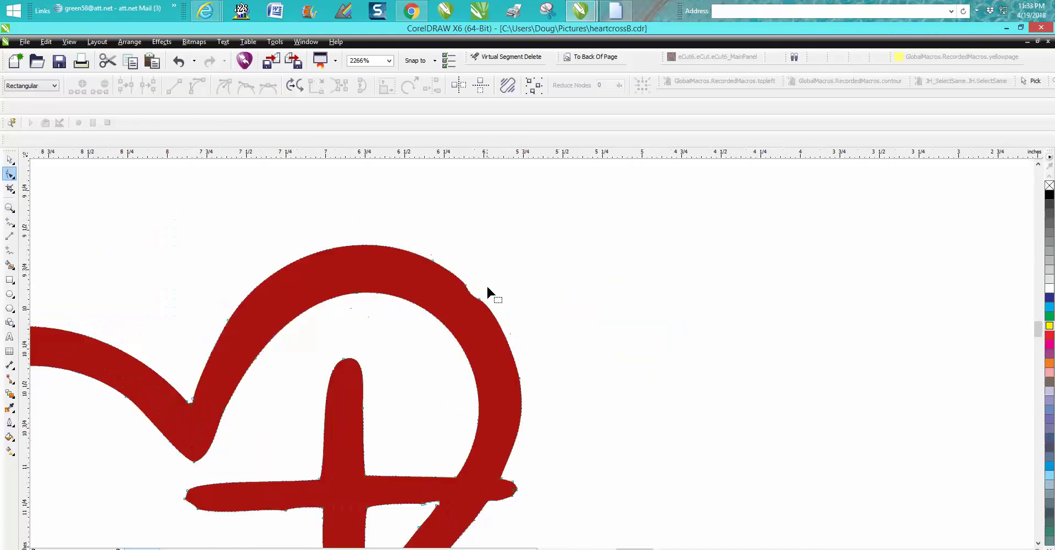
click(10, 160)
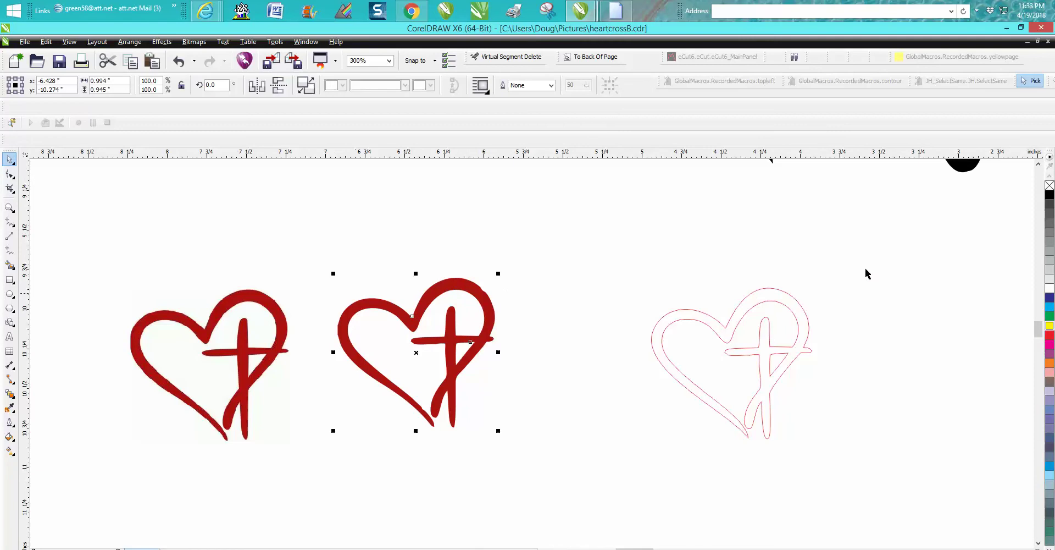
click(1049, 185)
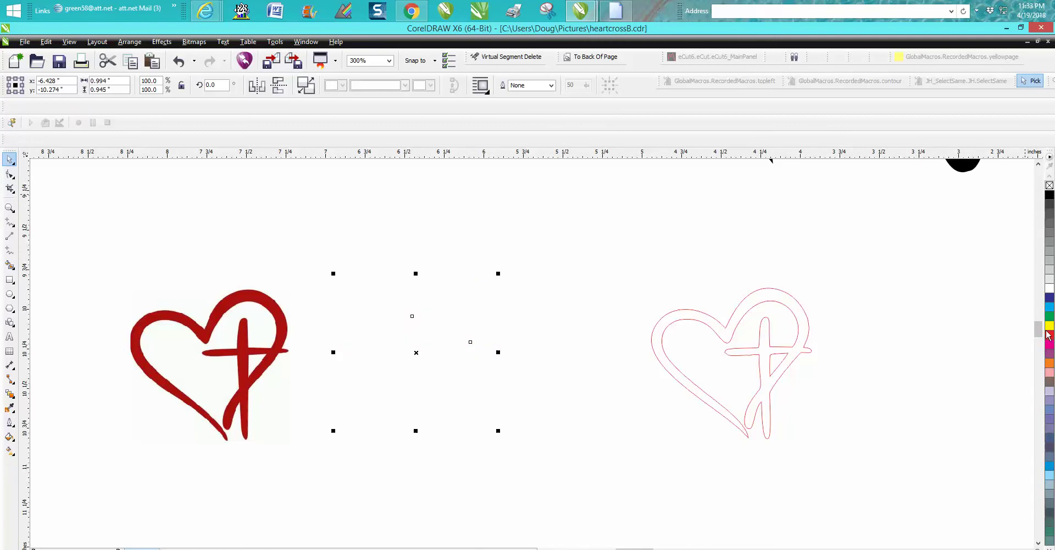
right_click(1048, 335)
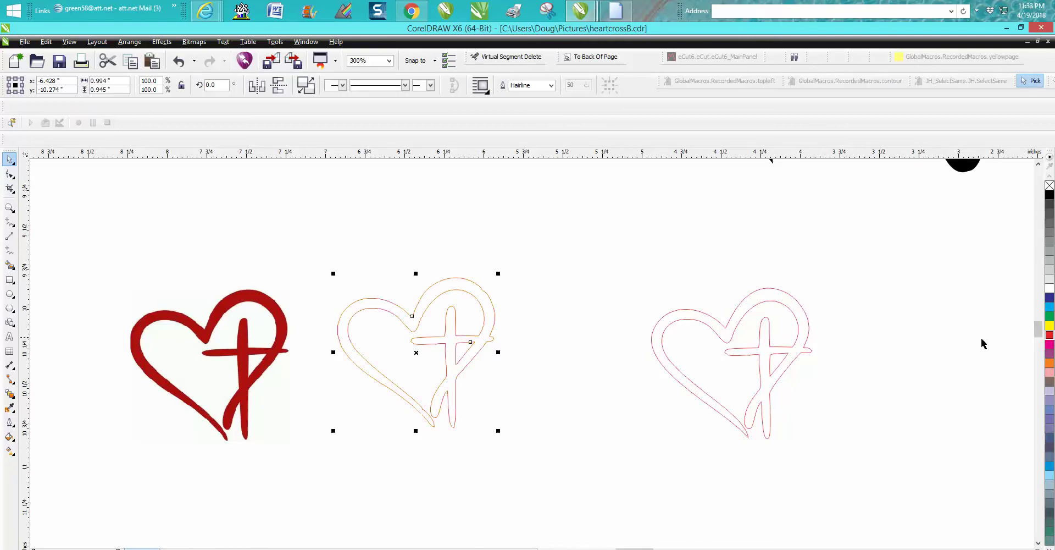
Delete the two nodes forming the dent on the outer edge of the heart's upper right arc
click(9, 207)
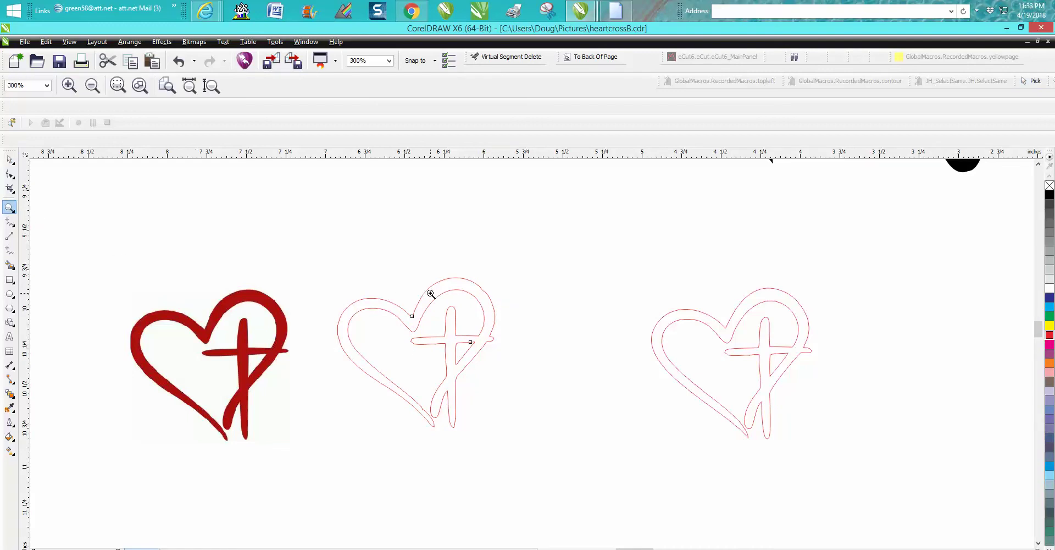
drag(451, 278, 529, 322)
click(9, 174)
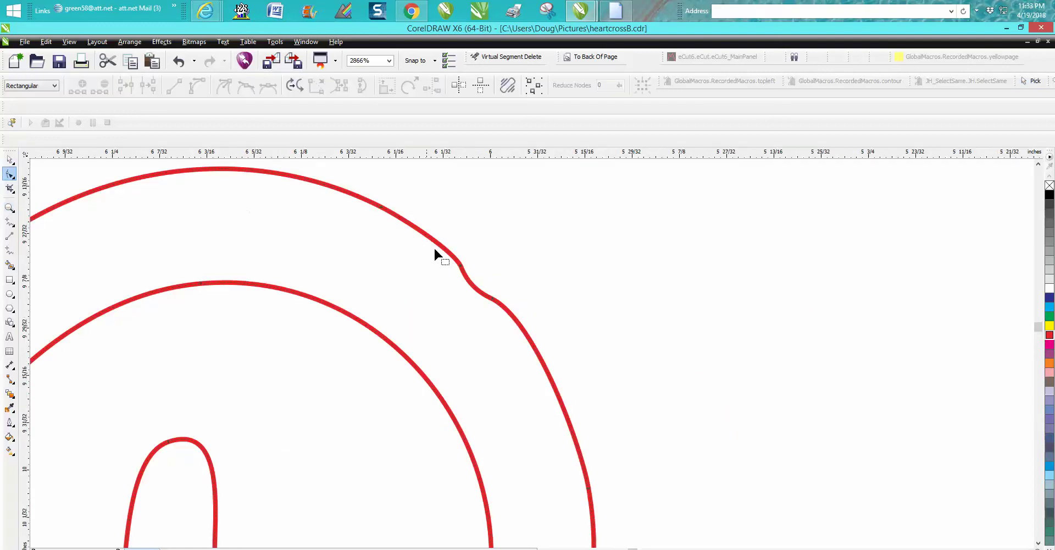
click(463, 268)
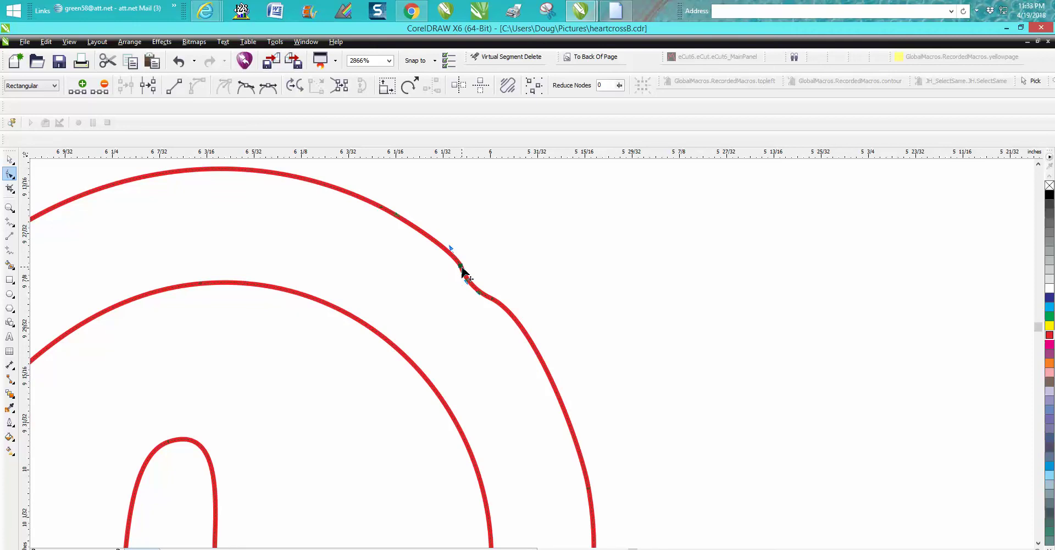
key(Delete)
click(493, 299)
key(Delete)
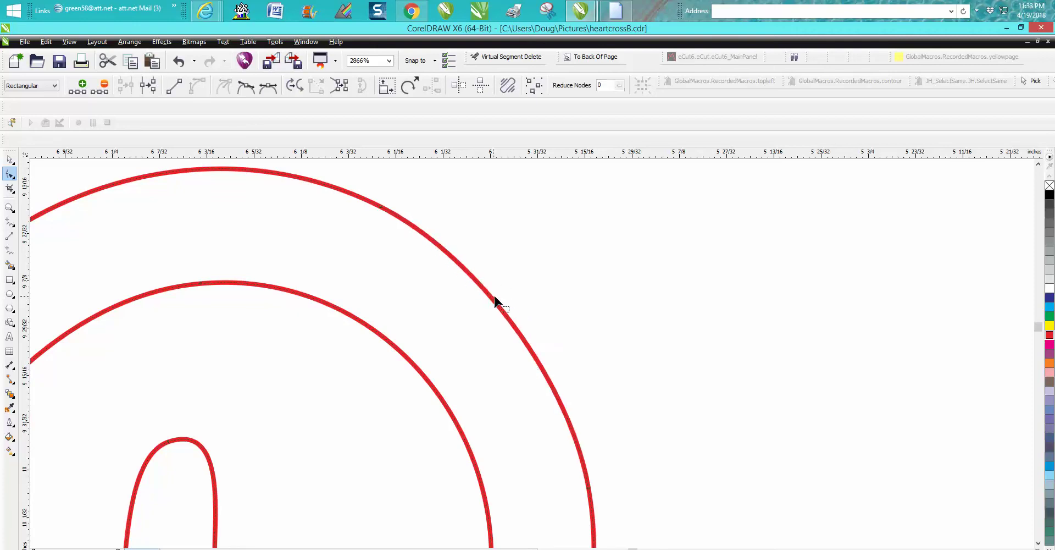
Delete the surplus nodes along the flat stretch on the outer left side of the heart's left lobe
key(F3)
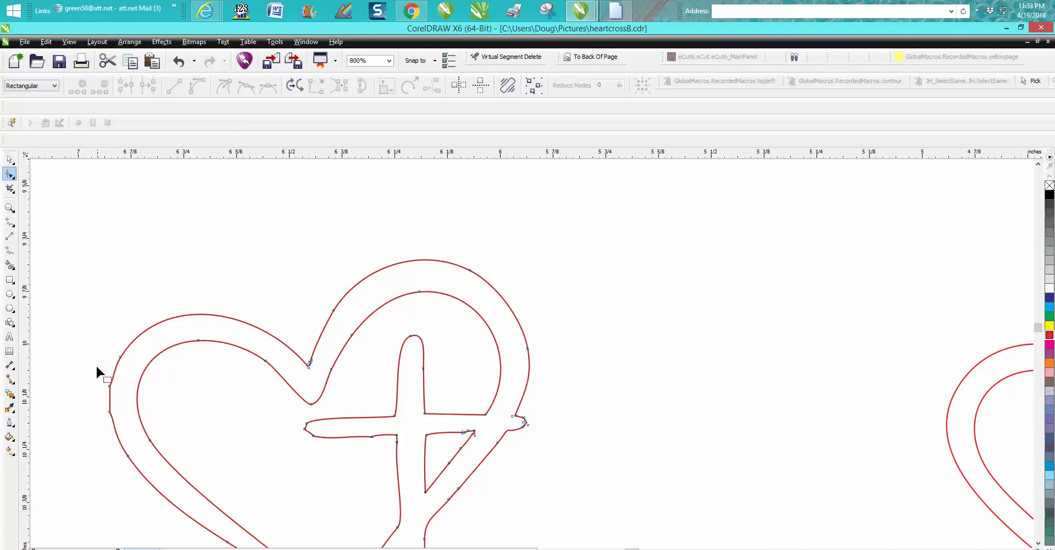
drag(114, 395, 116, 394)
key(Delete)
key(Delete)
click(109, 414)
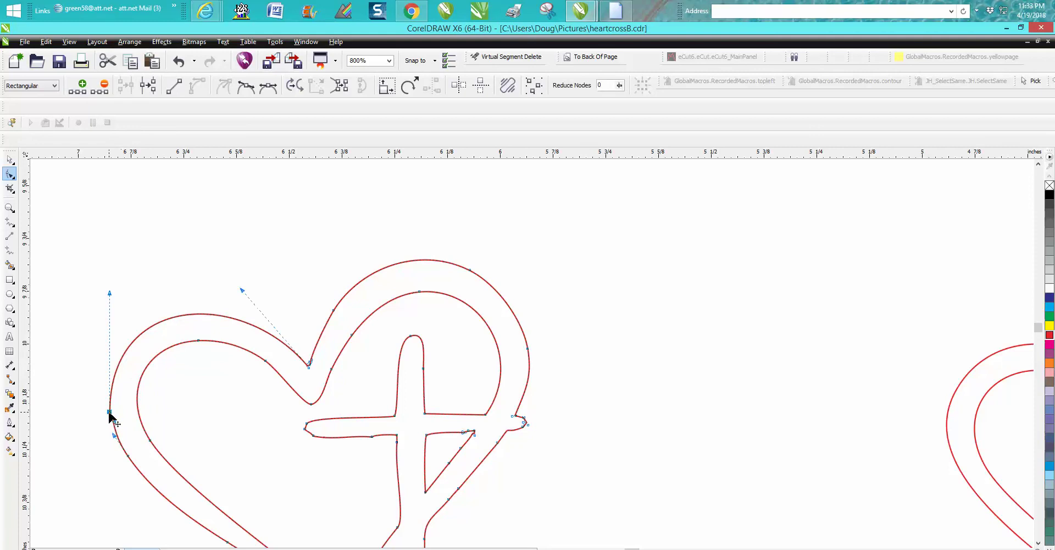
key(Delete)
Delete the nodes forming the bump on the inner edge near the heart's lower tip, and undo the extra deletion that follows
scroll(289, 380, down, 2)
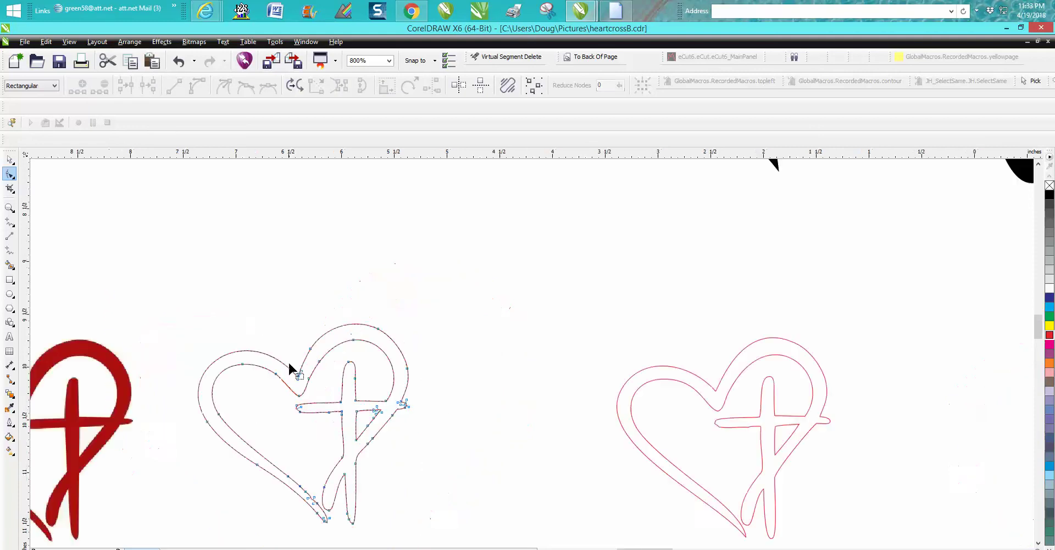
click(9, 208)
drag(290, 422, 343, 472)
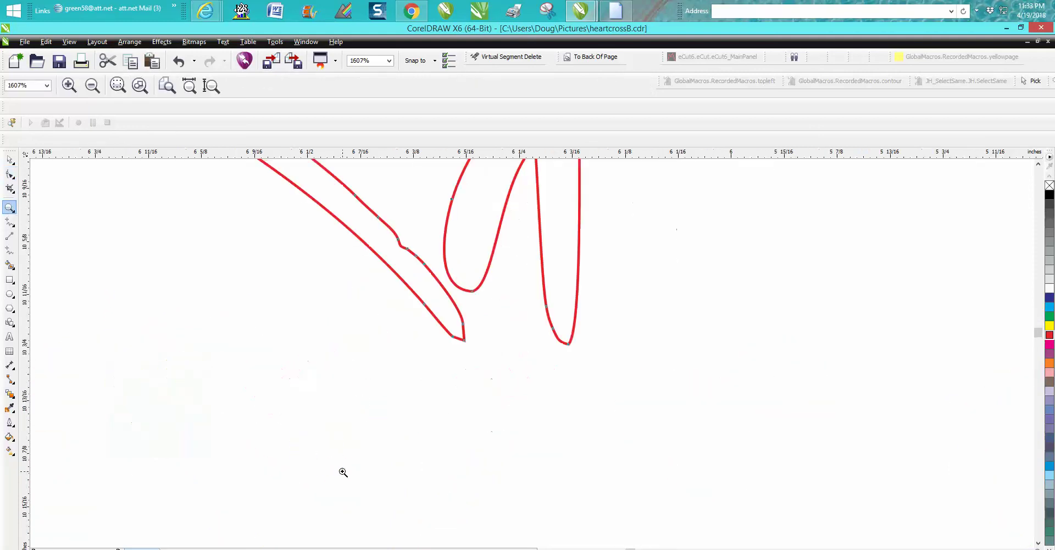
click(12, 176)
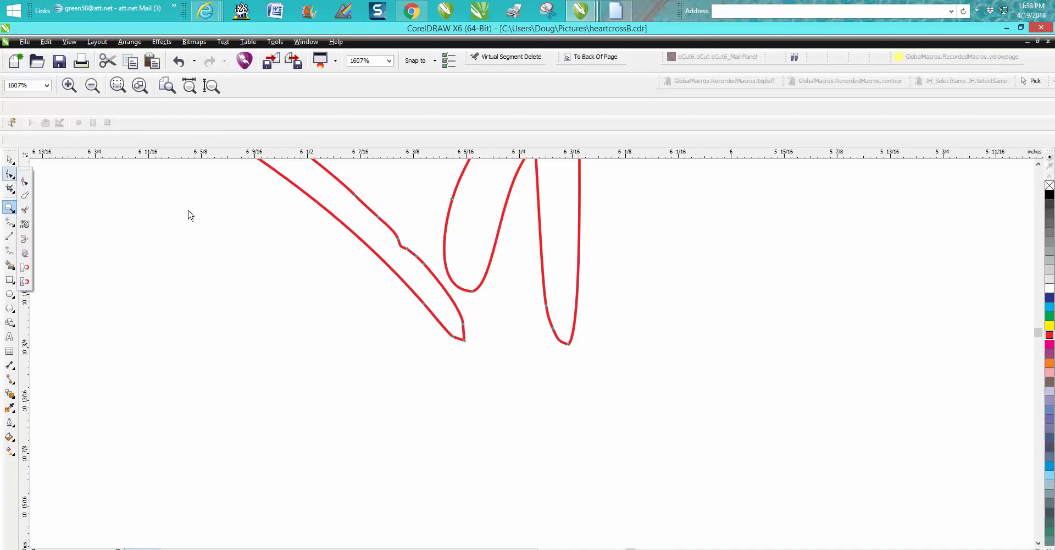
click(24, 182)
drag(383, 209, 426, 266)
key(Delete)
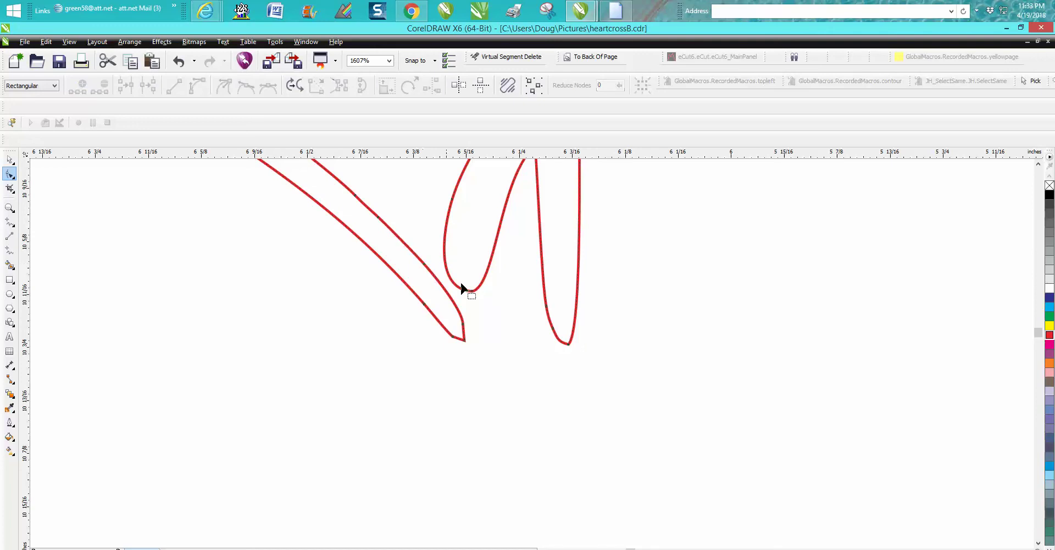
key(Delete)
click(178, 61)
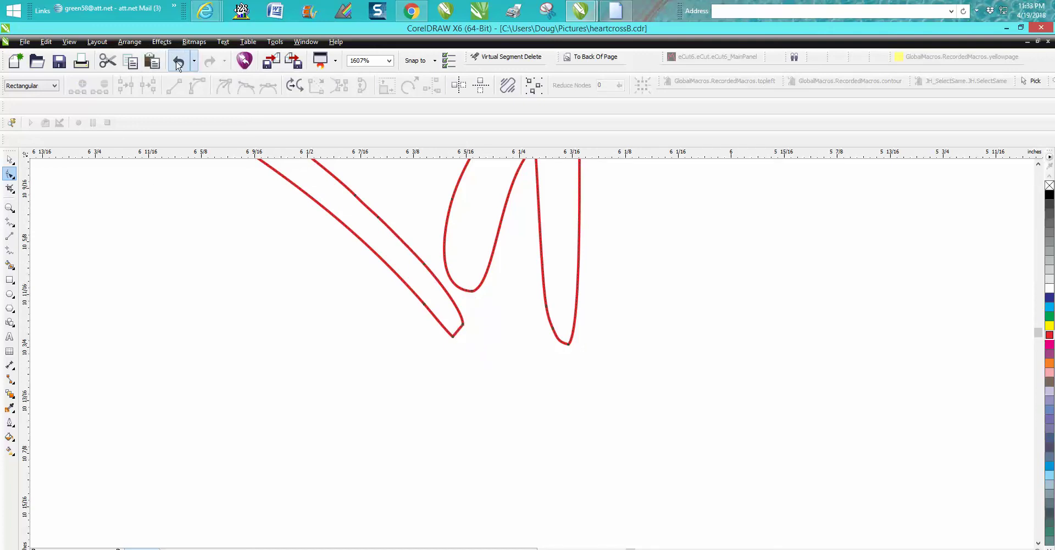
Convert the straight lower-left segment at the heart's tip to a curve and delete the corner node at its upper end
click(9, 208)
drag(426, 306, 524, 374)
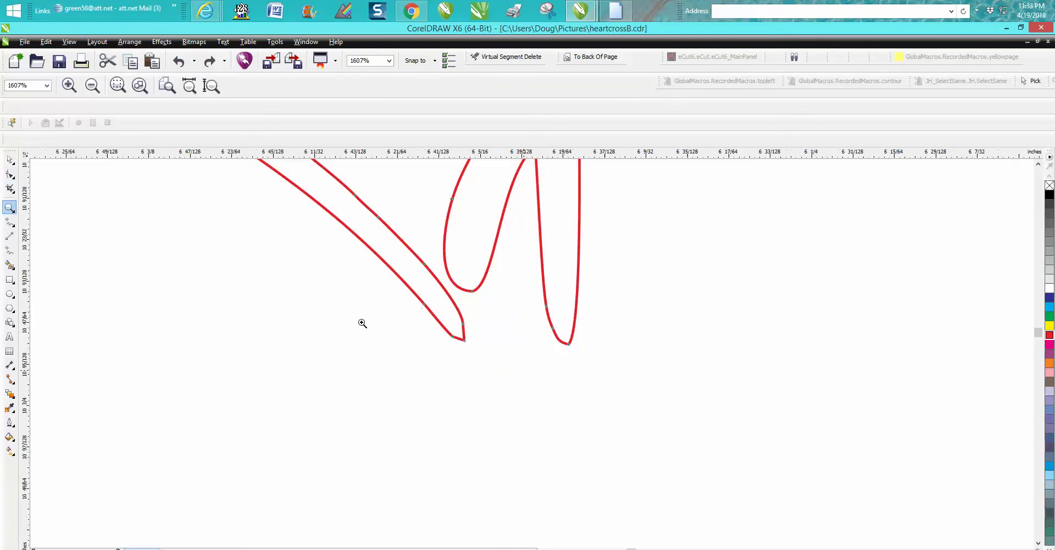
click(10, 174)
click(467, 361)
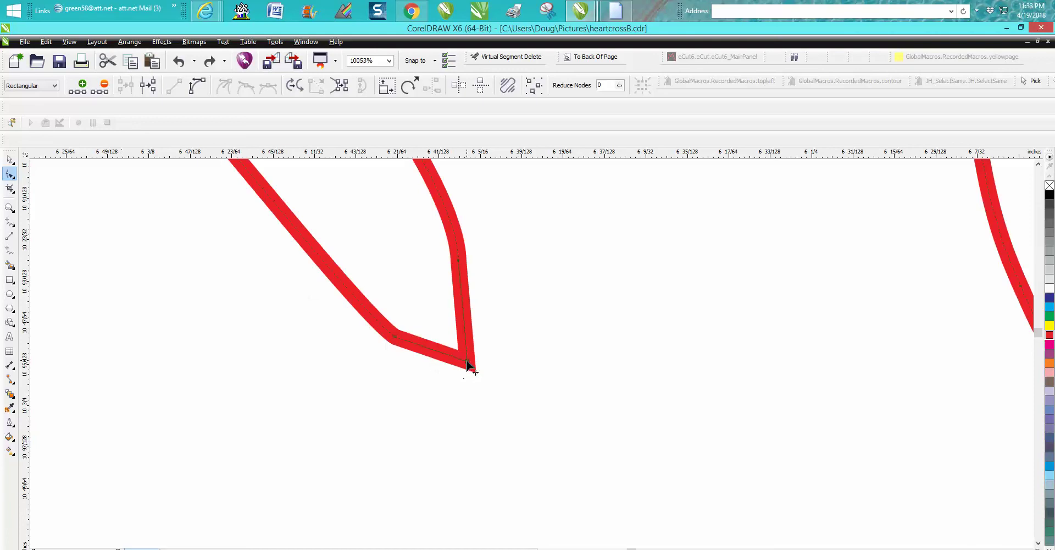
right_click(468, 364)
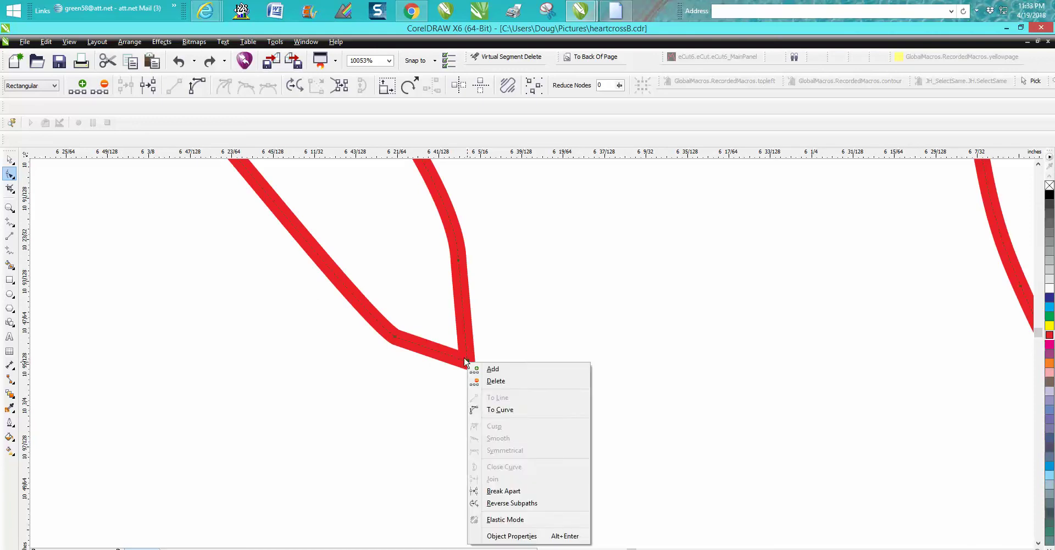
click(496, 410)
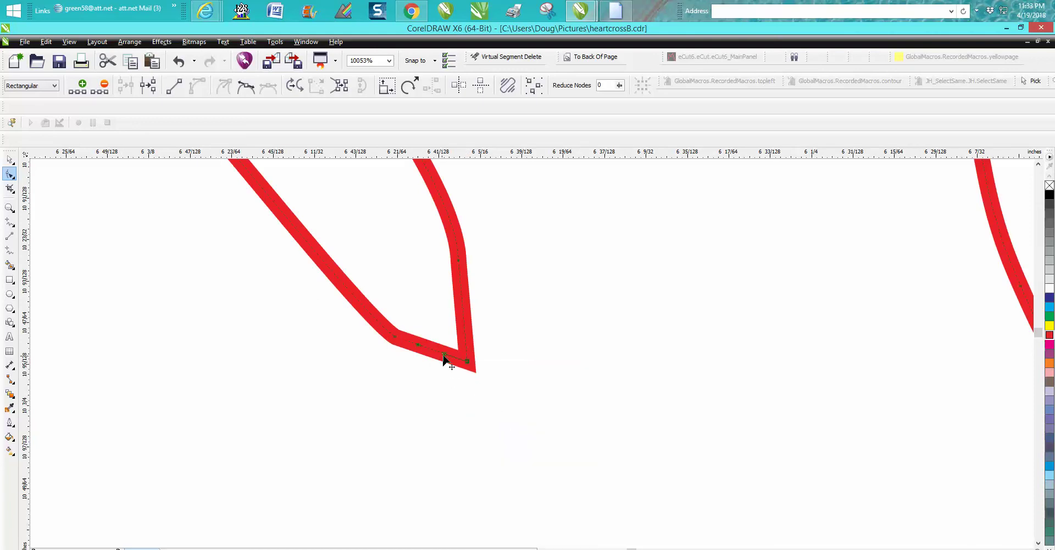
double_click(396, 337)
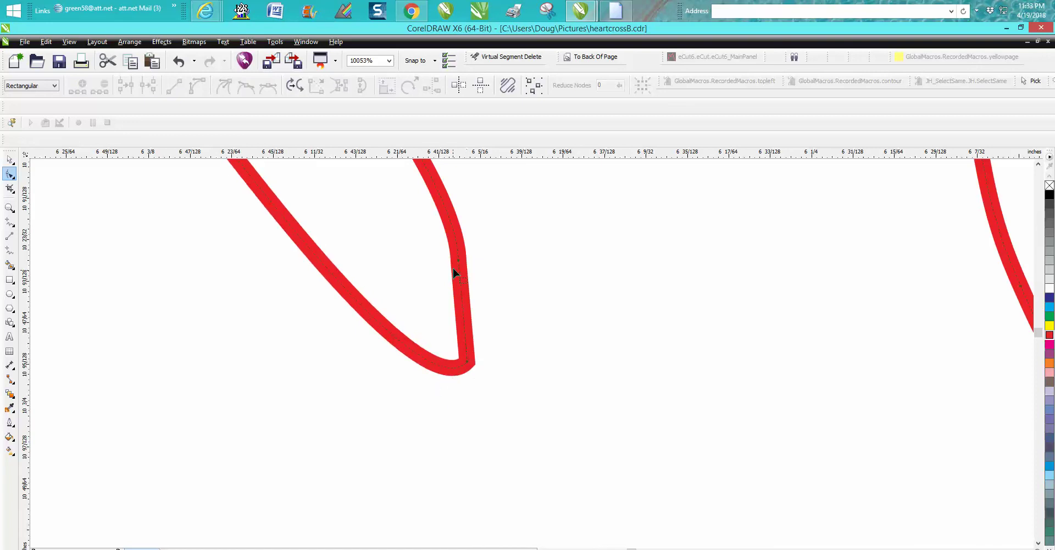
Convert the straight right segment at the heart's tip to a curve, bulge it outward and delete the node at its upper end
drag(426, 240, 504, 415)
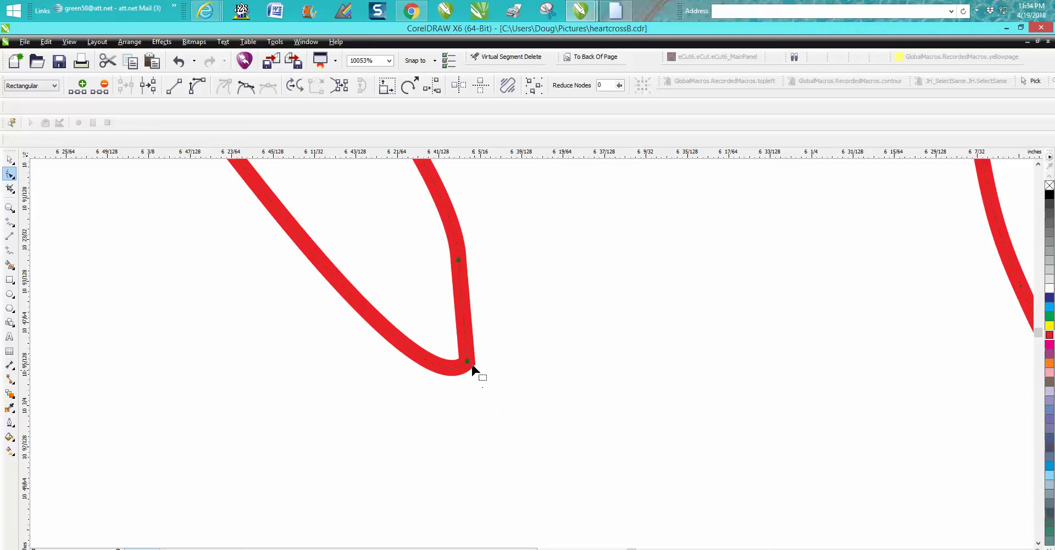
right_click(468, 362)
click(501, 407)
click(466, 362)
drag(464, 329, 520, 335)
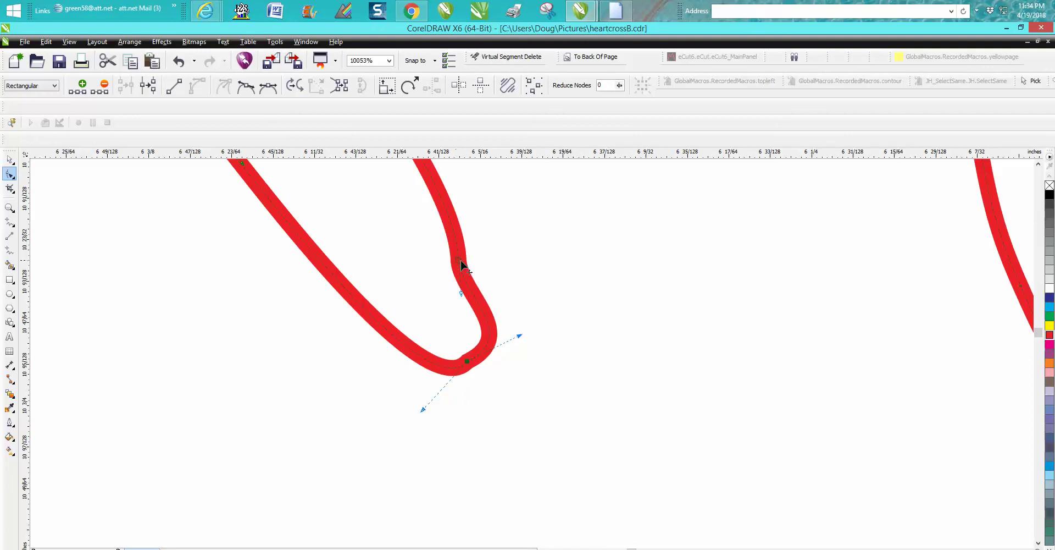
click(488, 268)
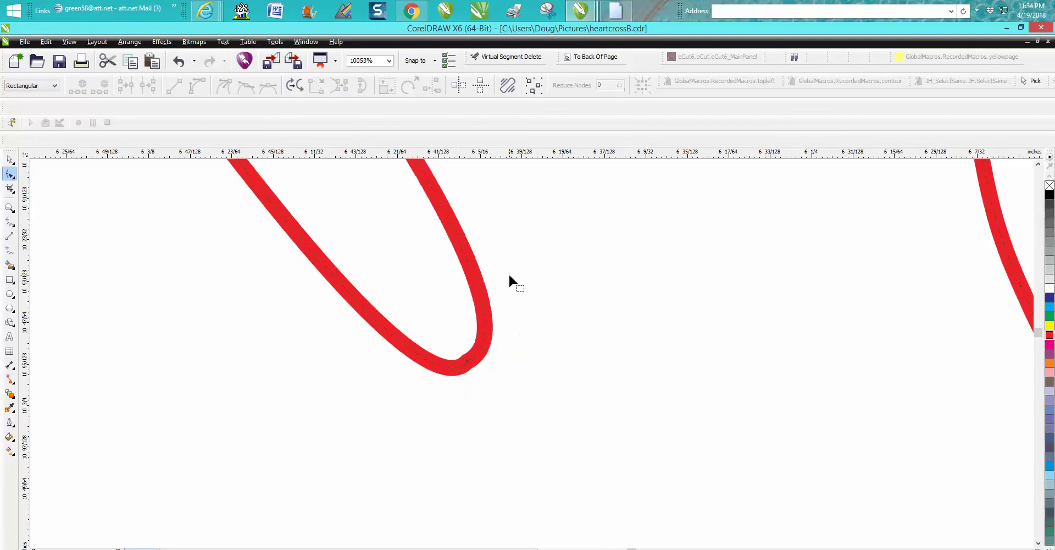
Try Reduce Nodes with a value of 20 on the nodes around the triangular opening below the cross's right arm, and undo it
scroll(503, 296, down, 5)
scroll(503, 299, down, 3)
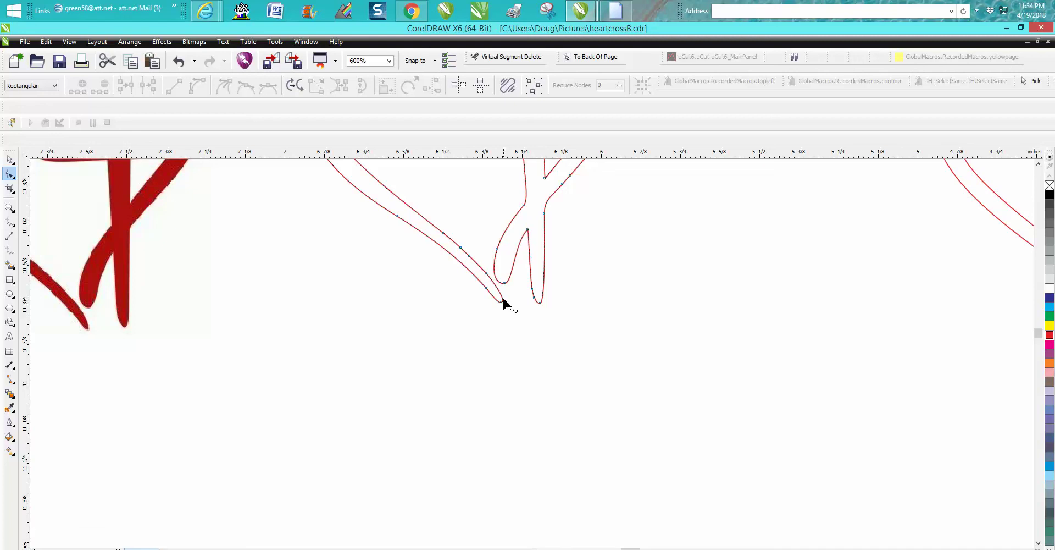
click(10, 207)
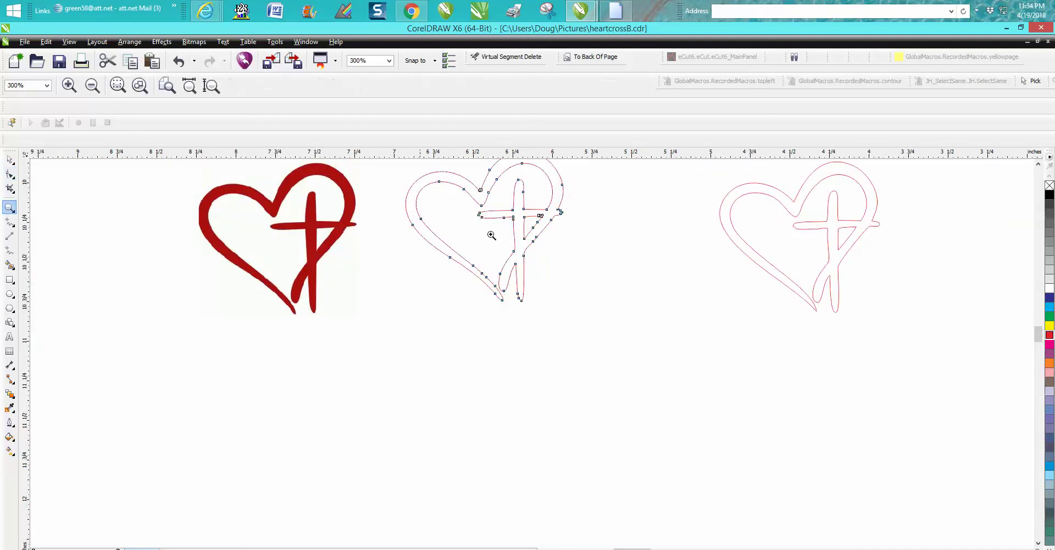
drag(530, 203, 600, 242)
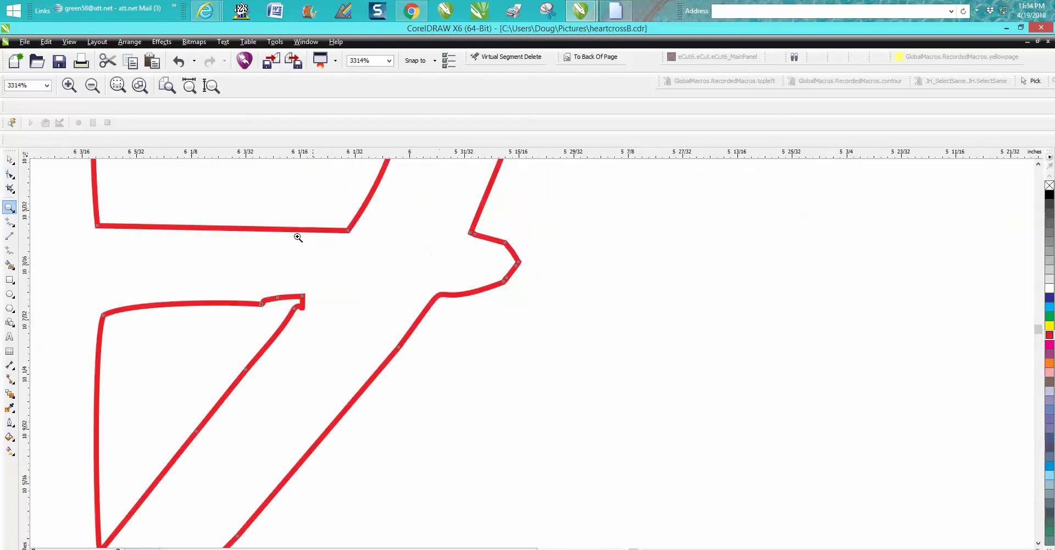
click(9, 173)
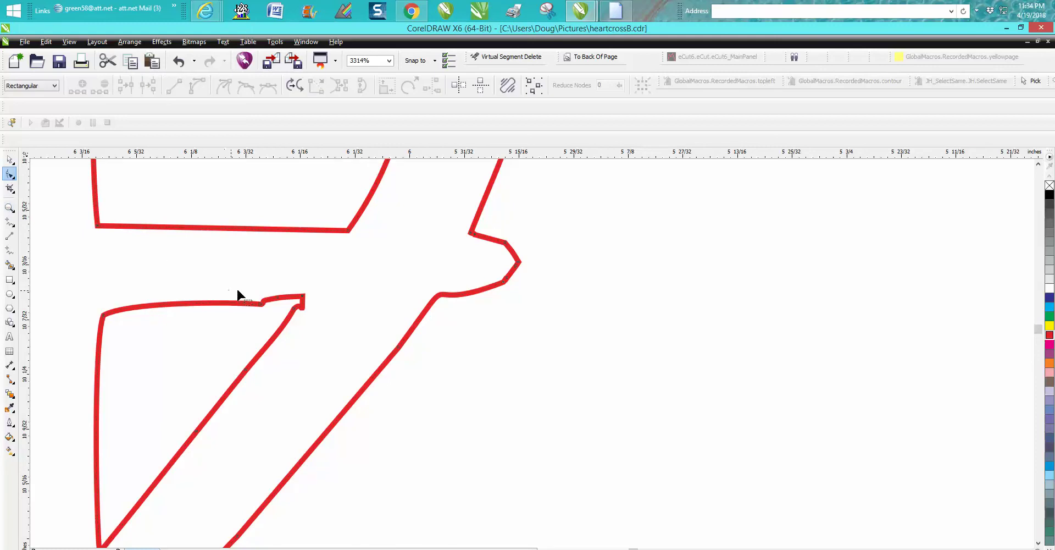
scroll(258, 299, down, 1)
drag(186, 287, 367, 425)
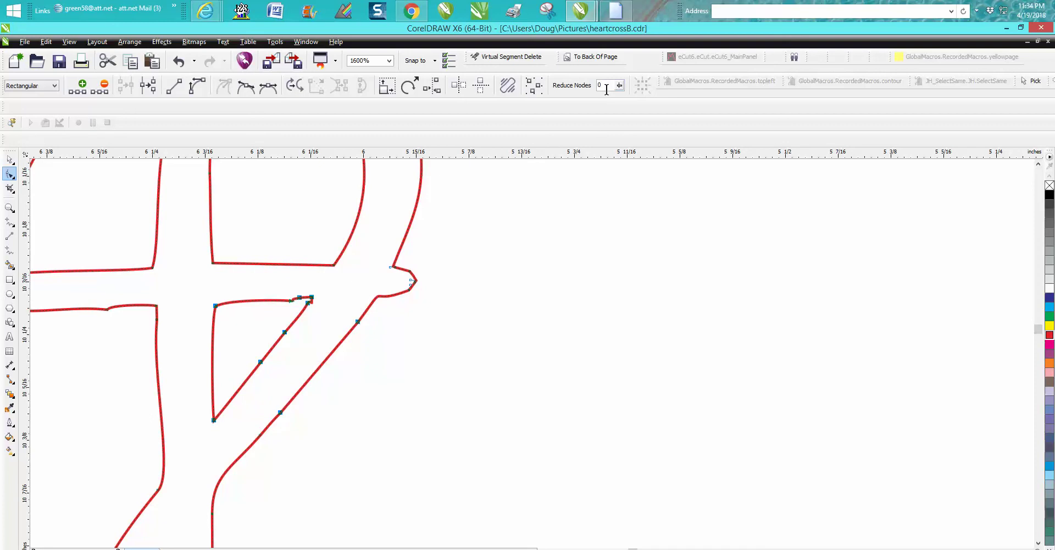
text(20)
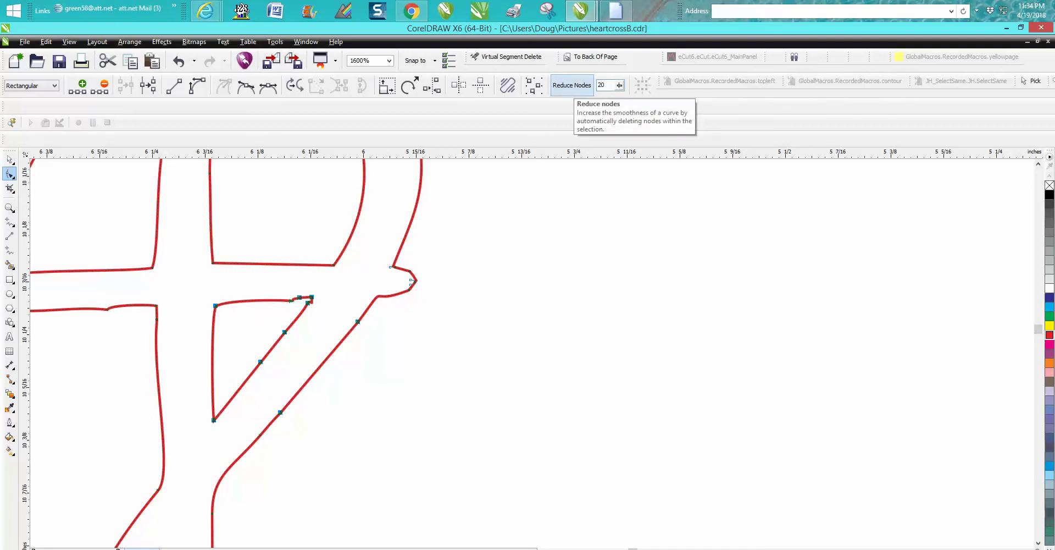
key(Return)
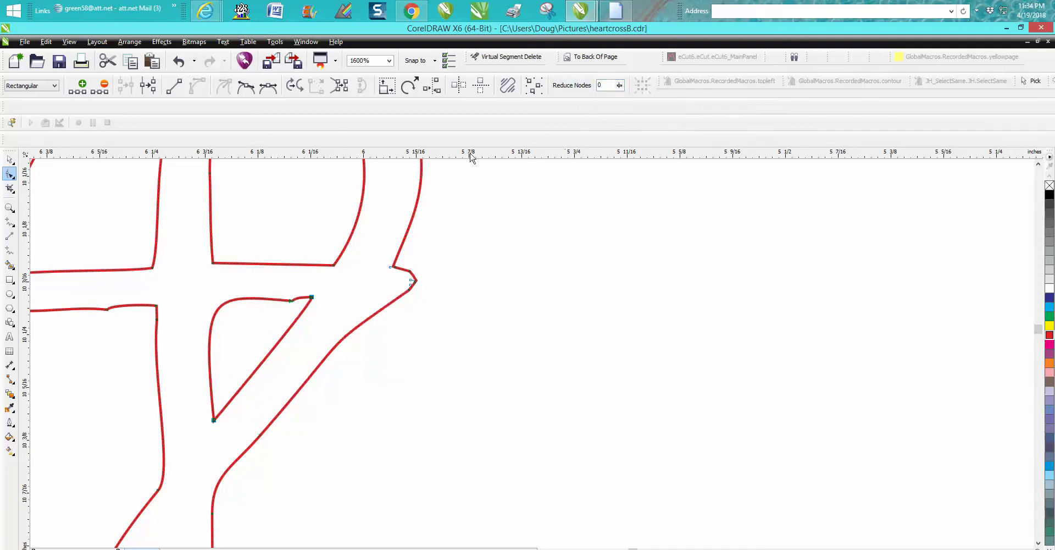
click(178, 61)
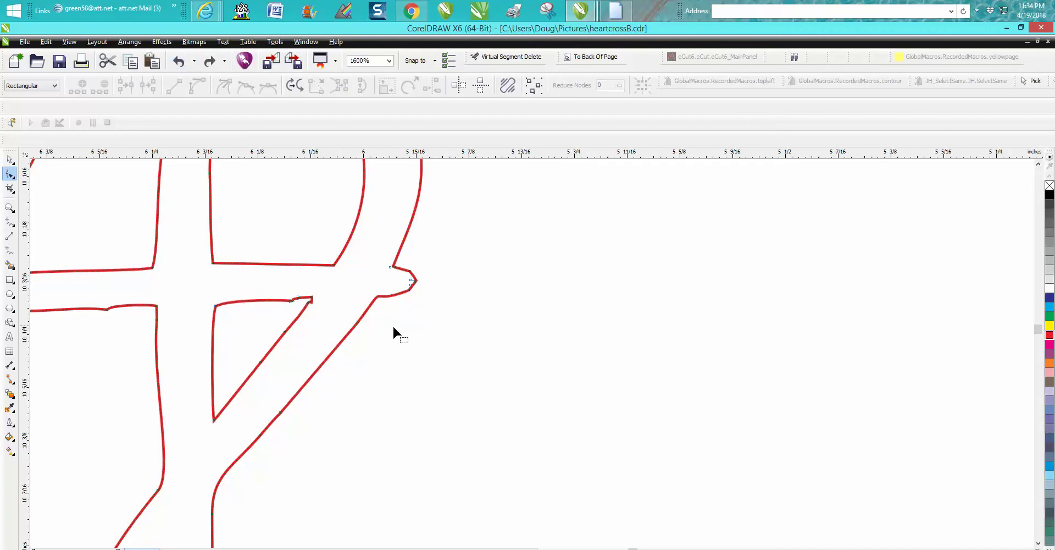
Delete the two nodes forming the small step on the upper edge of the triangular opening below the crossbar
click(297, 300)
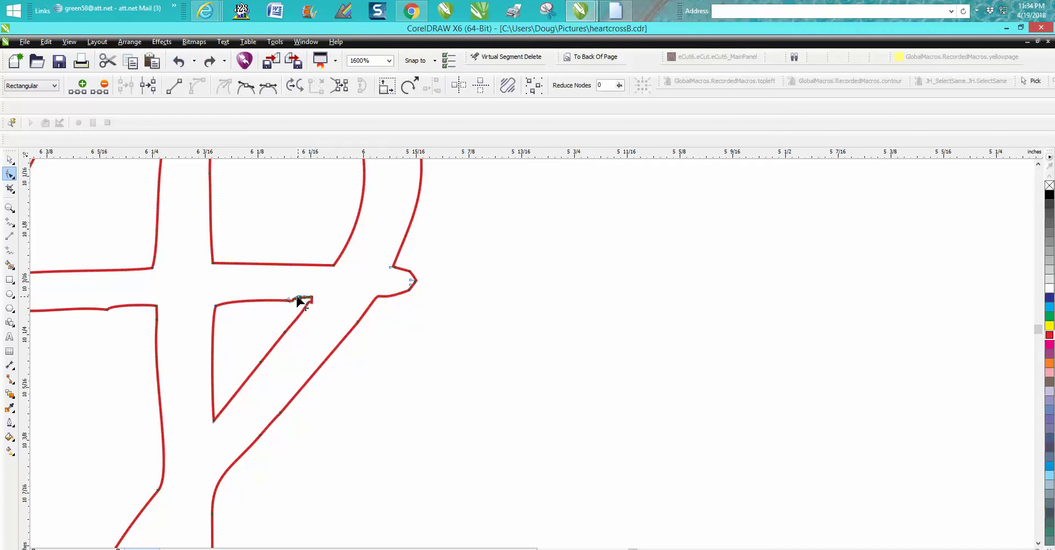
key(Delete)
click(288, 300)
key(Delete)
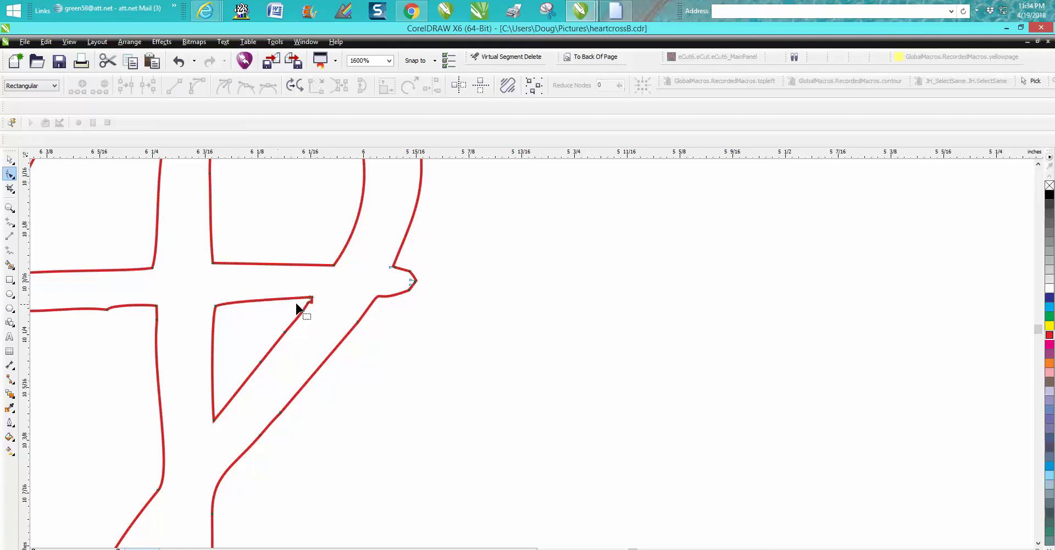
Delete the surplus node at the right corner of the triangular opening and the notch node on the lower edge of the crossbar's left arm
click(309, 303)
key(Delete)
click(8, 208)
drag(157, 258, 348, 384)
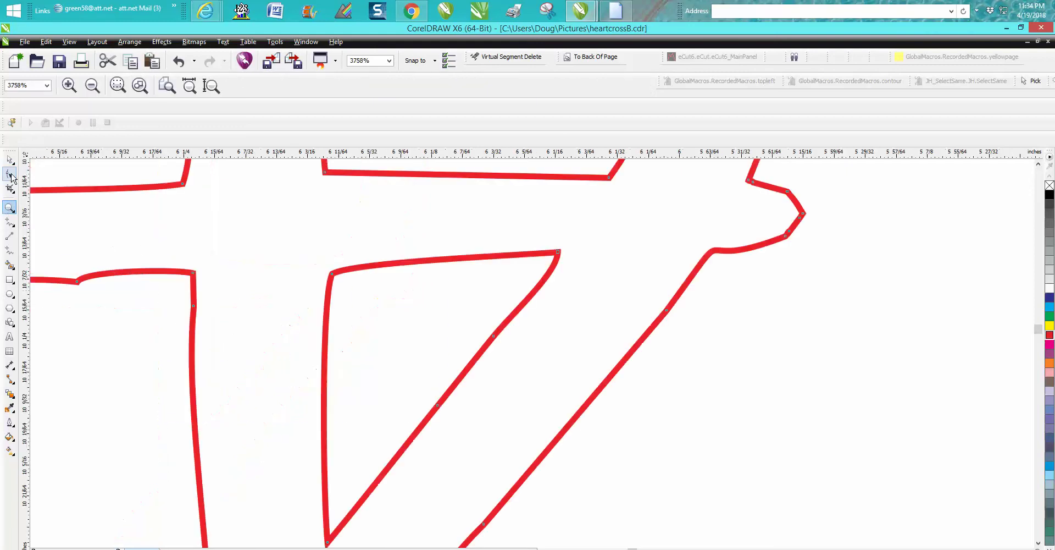
click(10, 175)
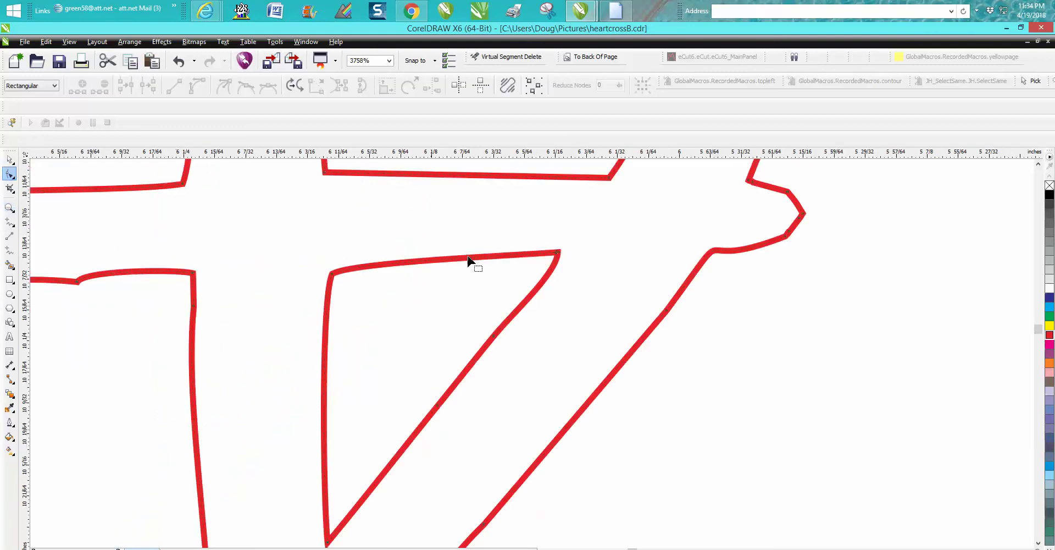
click(82, 281)
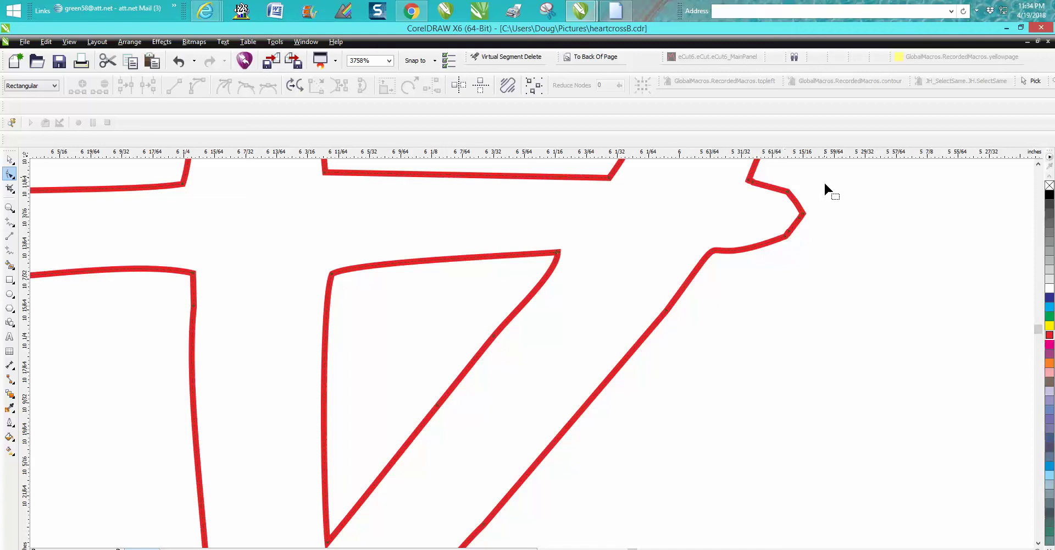
Convert the straight segments at the crossbar's right tip to curves, pull the tip outward and delete the node just below it
drag(825, 184, 765, 264)
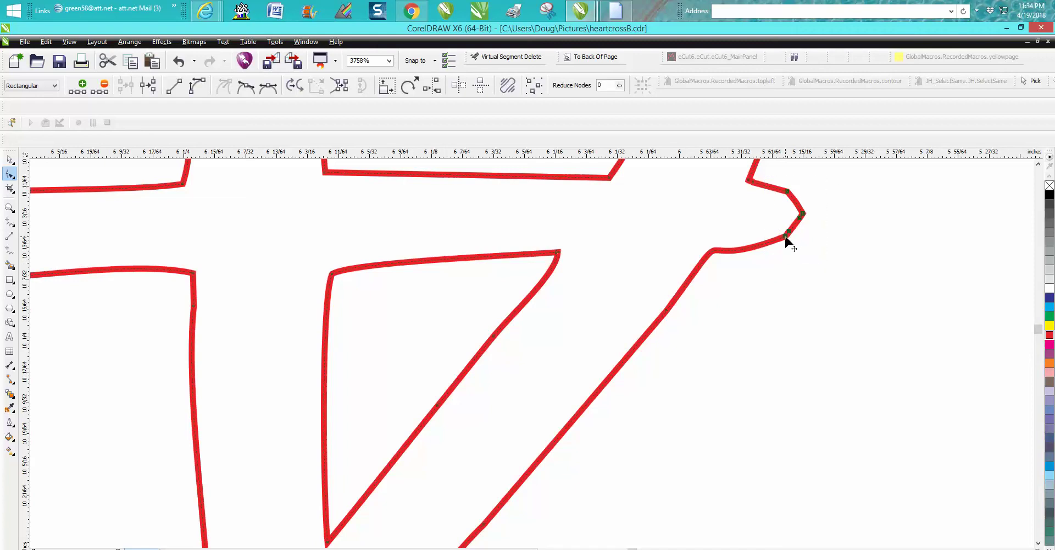
right_click(786, 239)
click(819, 283)
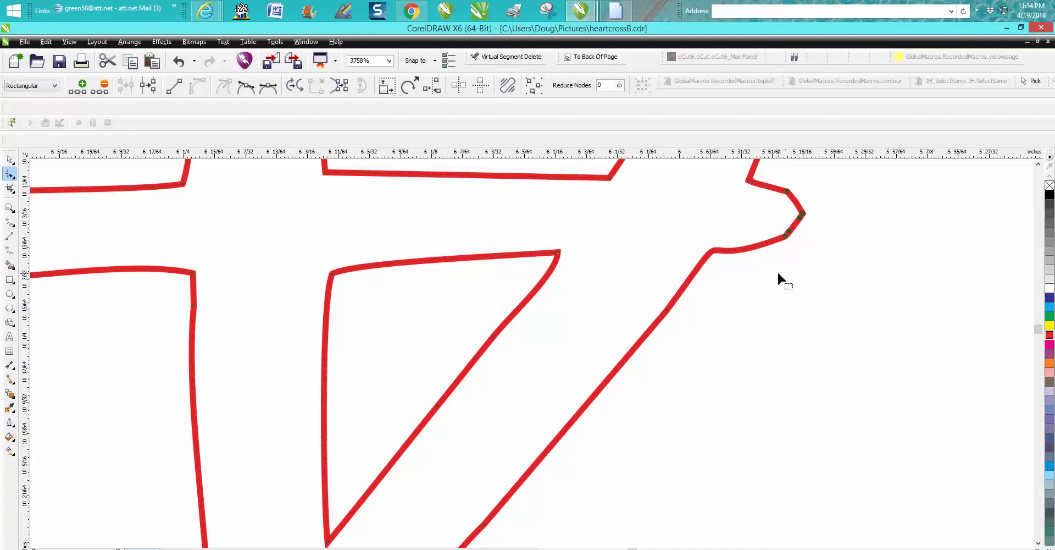
click(806, 214)
double_click(802, 217)
Try deleting the two neighbouring nodes on the underside of the crossbar's right end, and undo both deletions
double_click(787, 234)
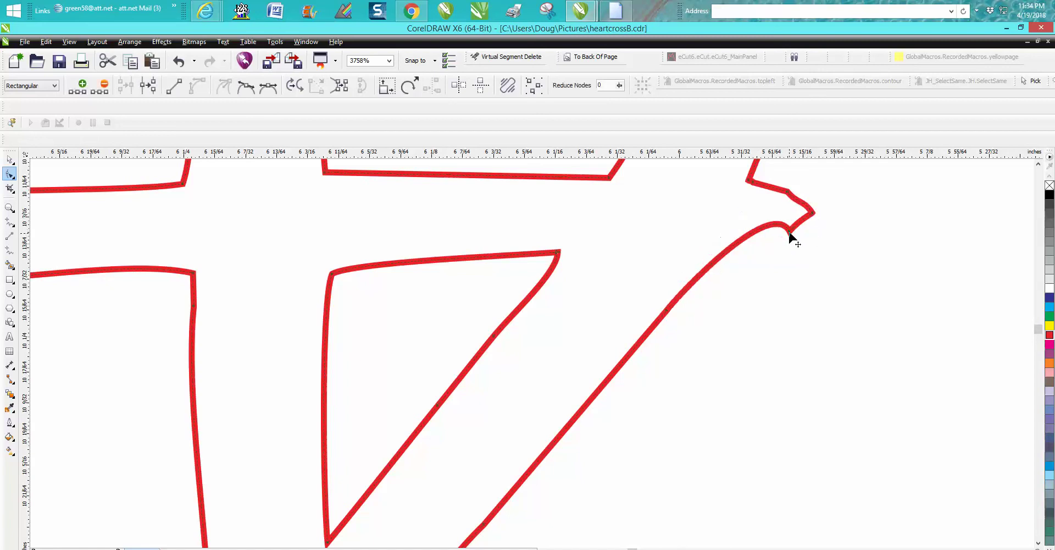
double_click(790, 232)
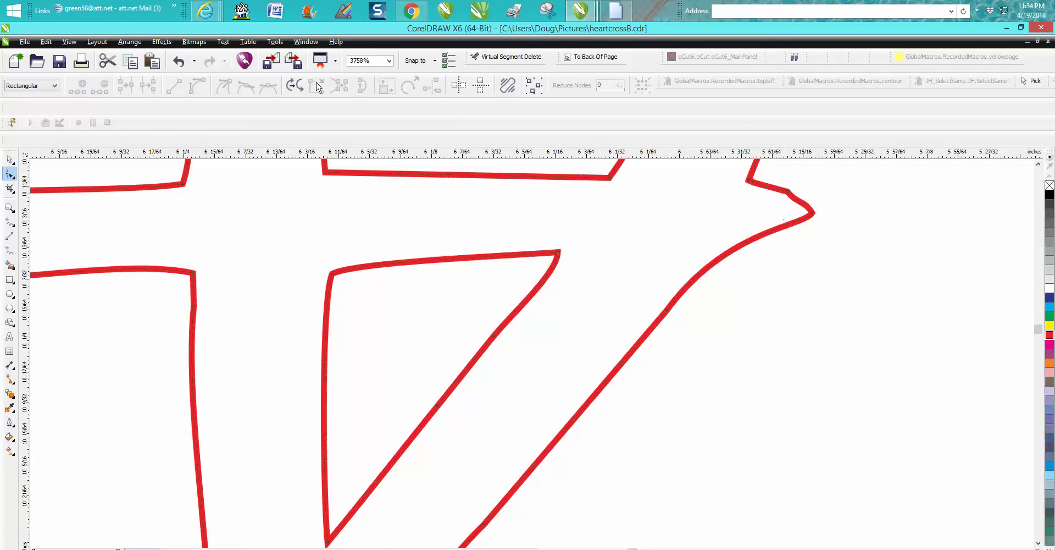
click(181, 62)
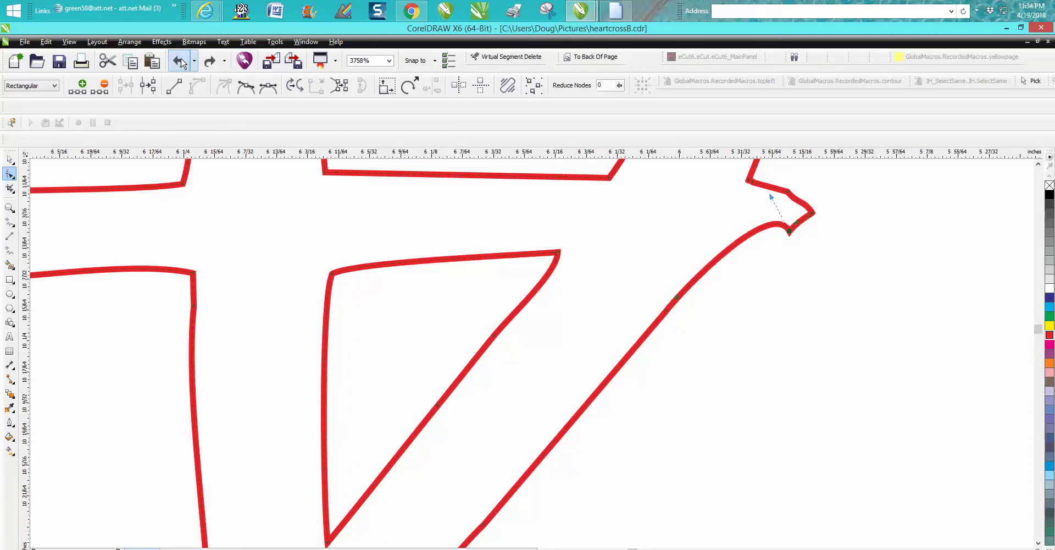
click(181, 62)
Delete the end node of the crossbar's right tip and stretch the curve handles outward into a rounded end
click(787, 287)
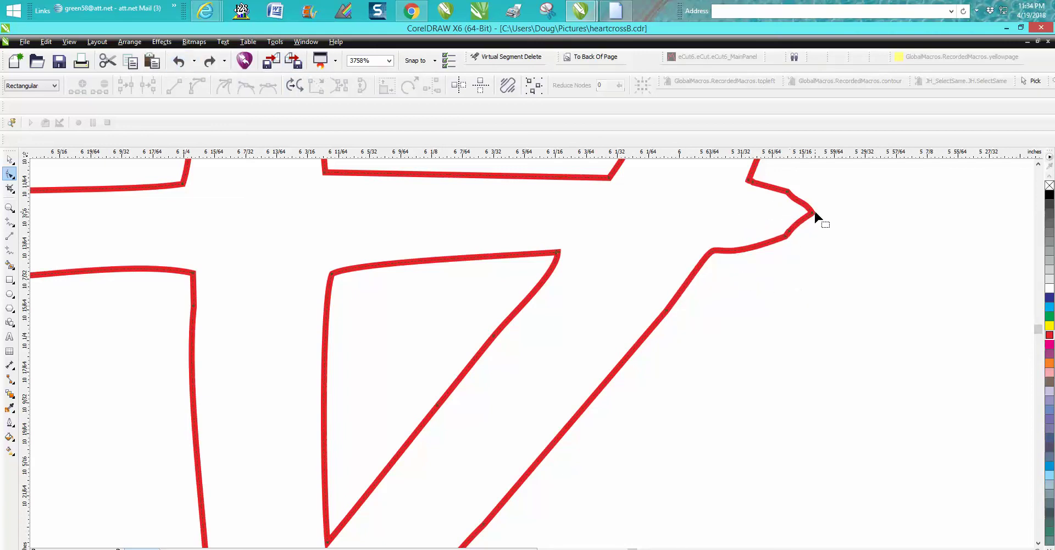
double_click(814, 213)
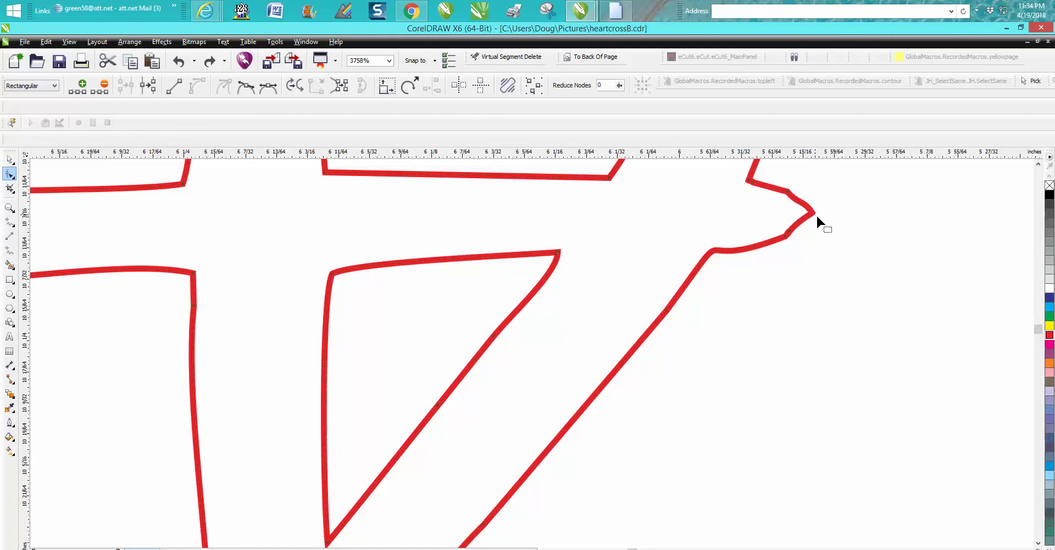
click(792, 194)
drag(820, 225, 838, 190)
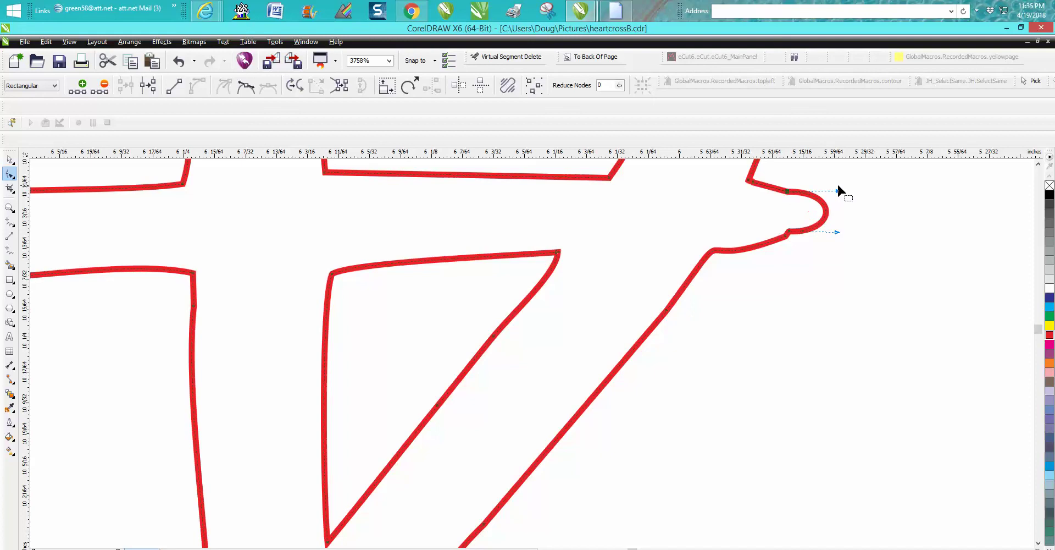
Delete the small step node under the right tip and angle the upper node's handle in line with the arm's upper edge
click(788, 231)
double_click(790, 232)
click(788, 192)
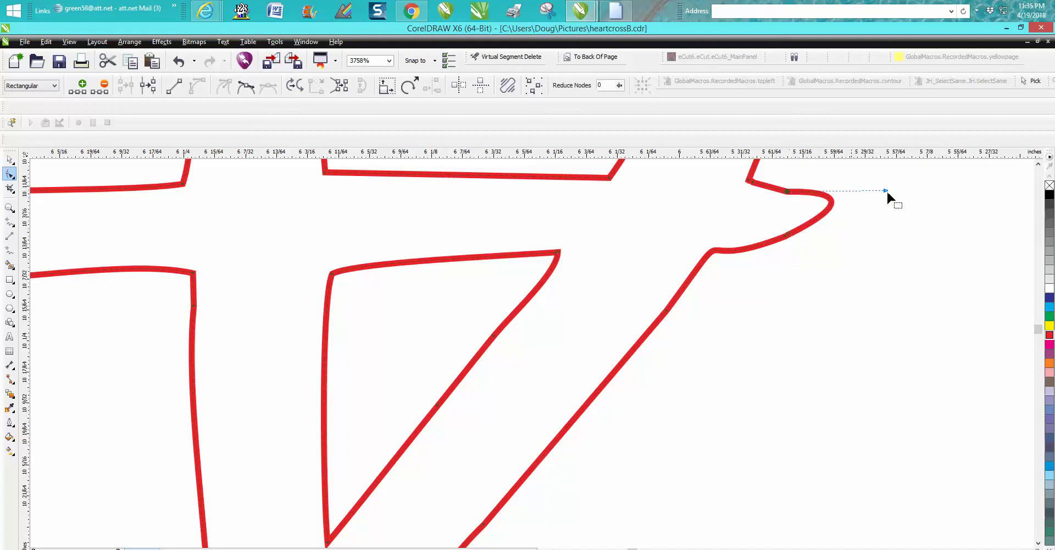
drag(887, 191, 891, 212)
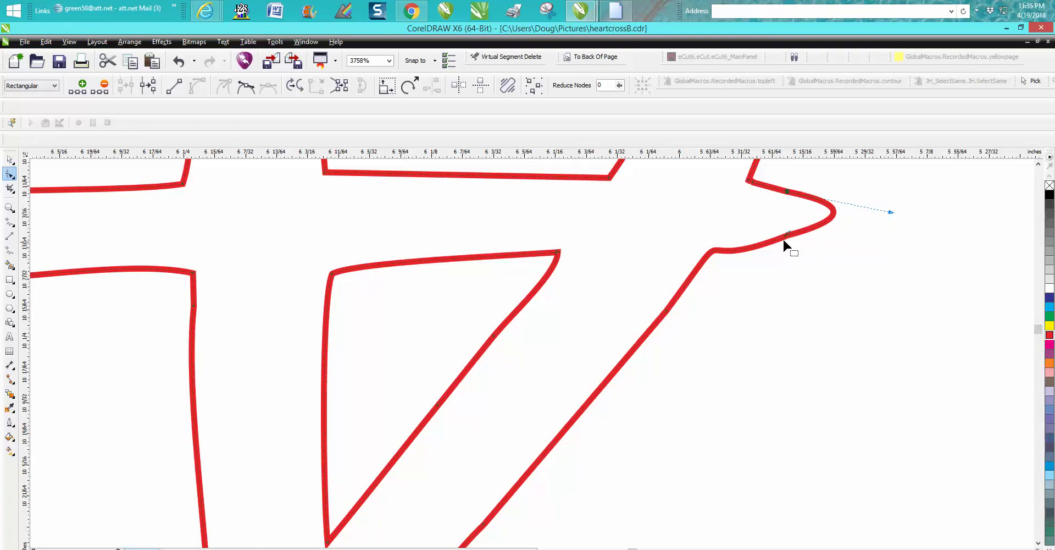
Try reshaping the curve at the lower node of the right tip and deleting that node, and undo the deletion
drag(788, 236, 804, 256)
scroll(787, 252, down, 2)
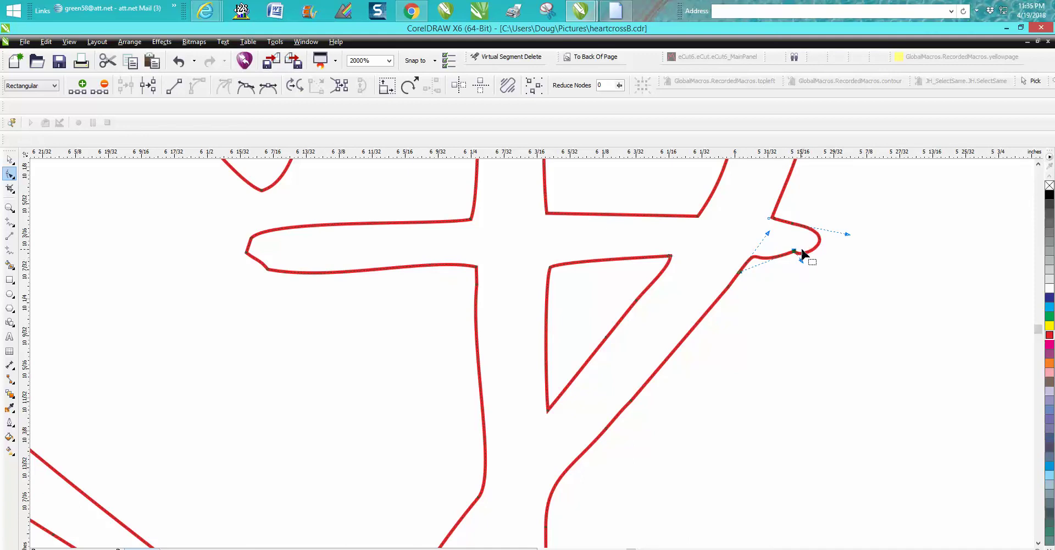
key(Delete)
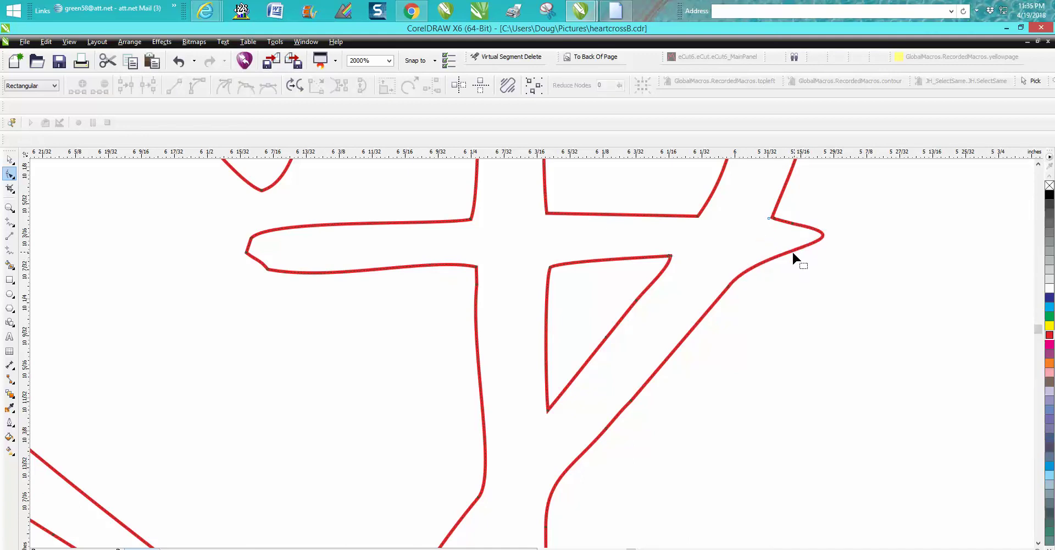
click(178, 61)
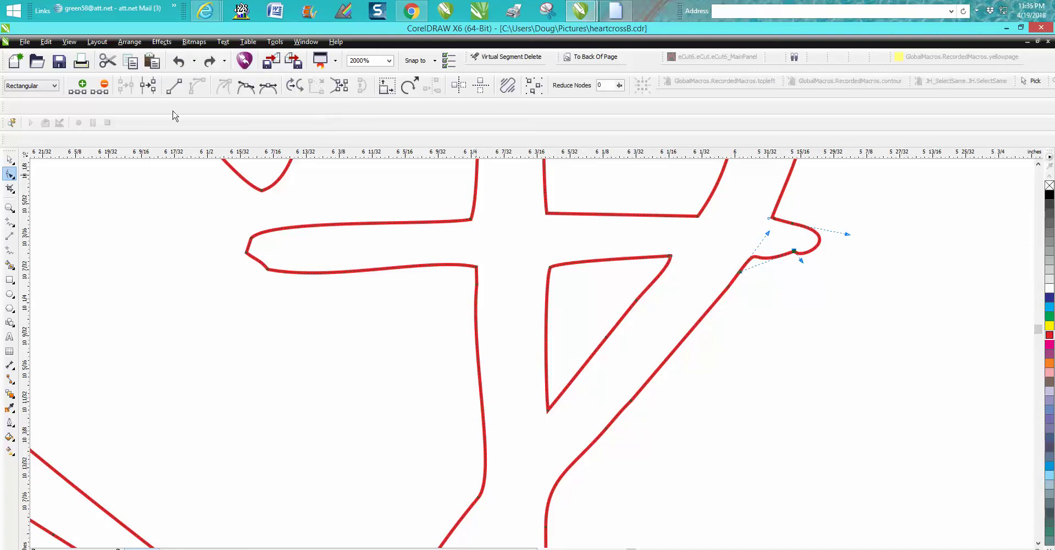
Add a node at the bend where the underside of the right arm meets the heart and delete the notch node beyond it
key(z)
drag(701, 201, 890, 330)
click(10, 174)
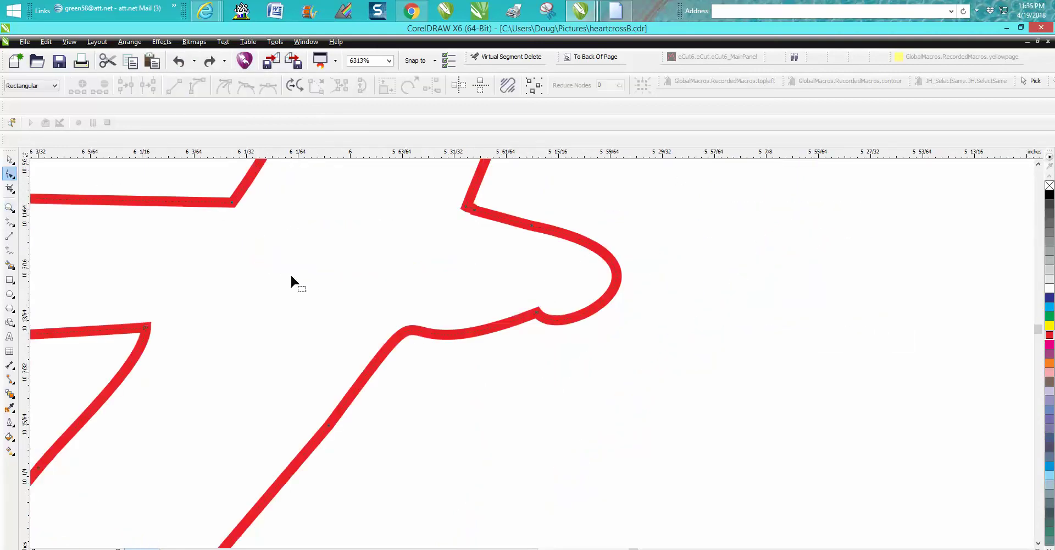
click(409, 334)
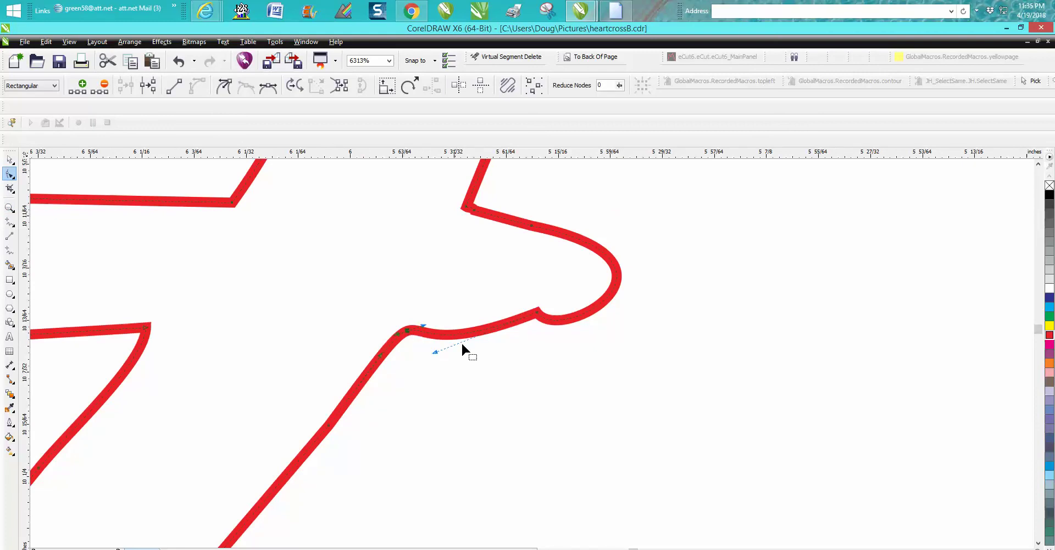
double_click(537, 312)
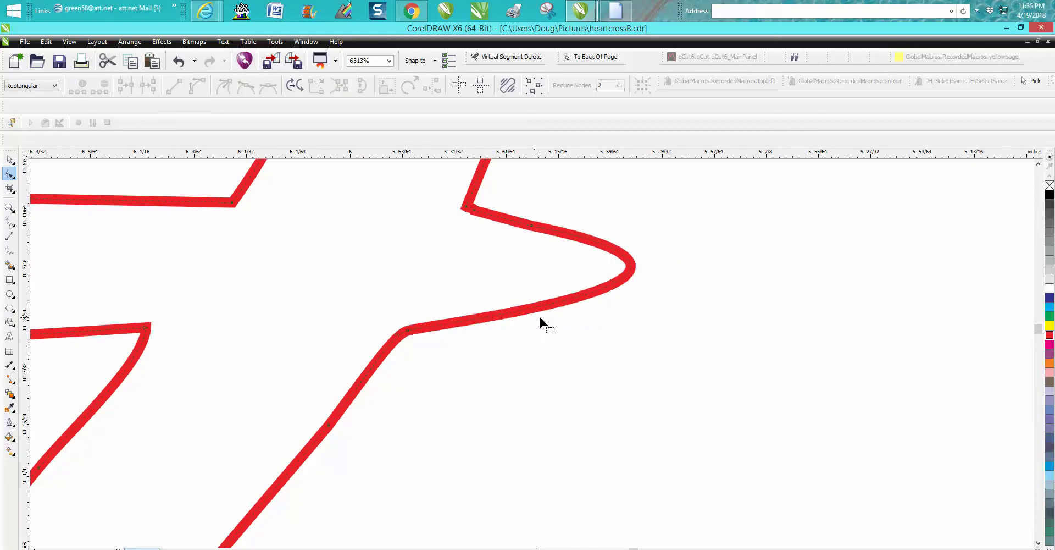
Adjust the curve handles of the new bend node and the upper node to give the crossbar's right end a full, rounded shape
click(428, 325)
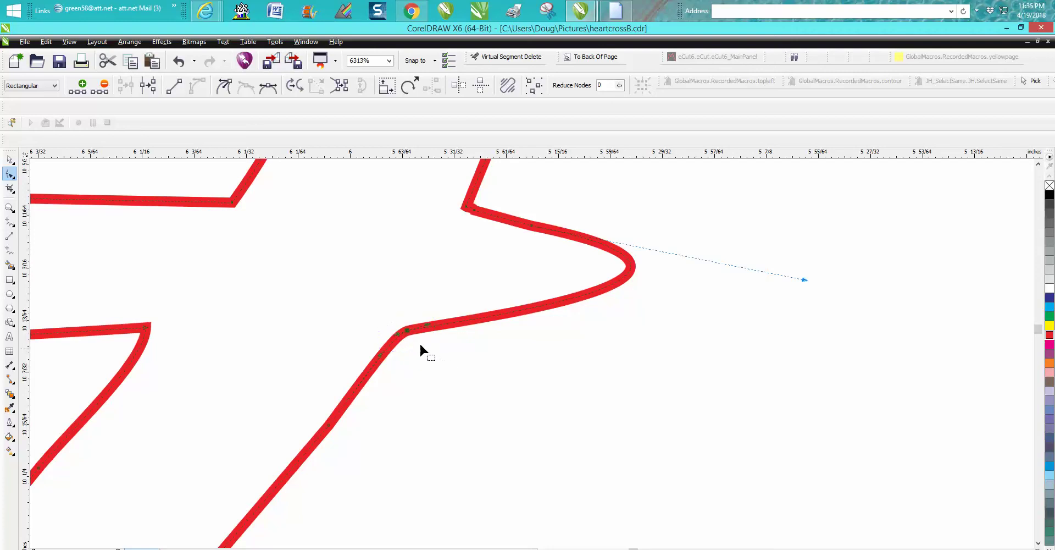
drag(429, 328, 591, 380)
drag(807, 276, 798, 287)
scroll(794, 283, down, 4)
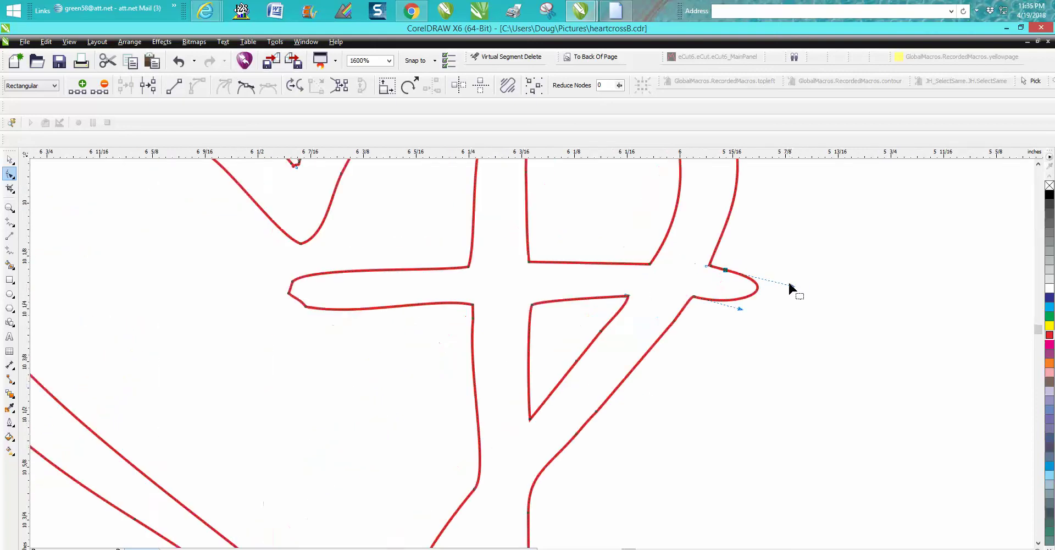
scroll(791, 286, down, 2)
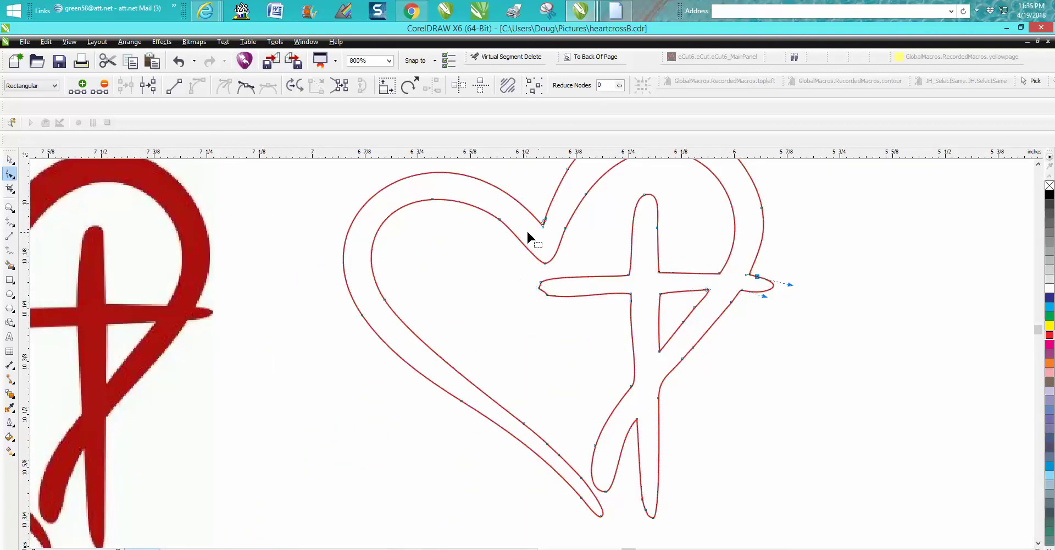
Delete the surplus nodes forming the small flat notch at the outer V between the heart's lobes
click(9, 208)
drag(500, 221, 610, 287)
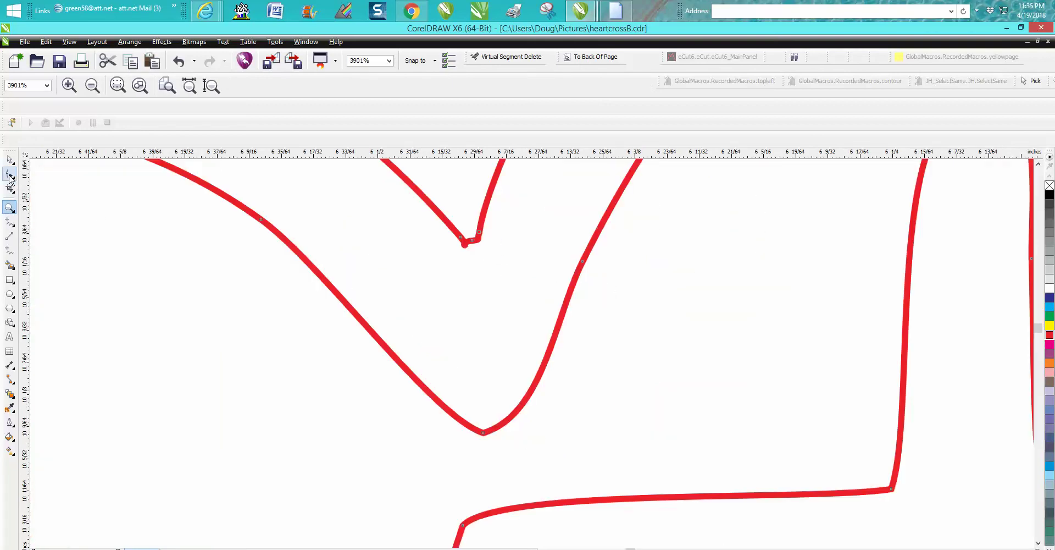
click(10, 174)
drag(472, 243, 472, 238)
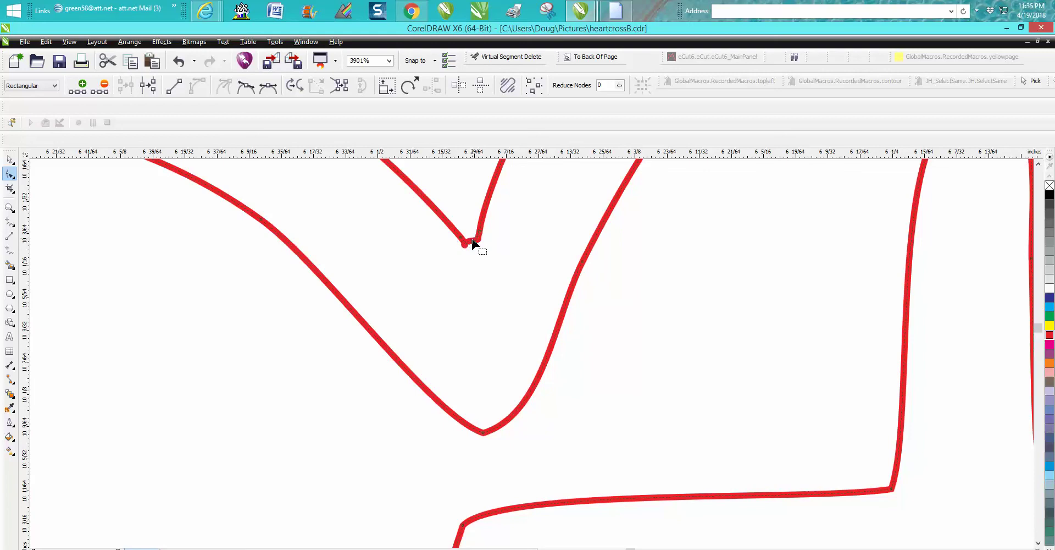
key(Delete)
click(482, 231)
key(Delete)
scroll(503, 235, down, 4)
scroll(566, 250, down, 2)
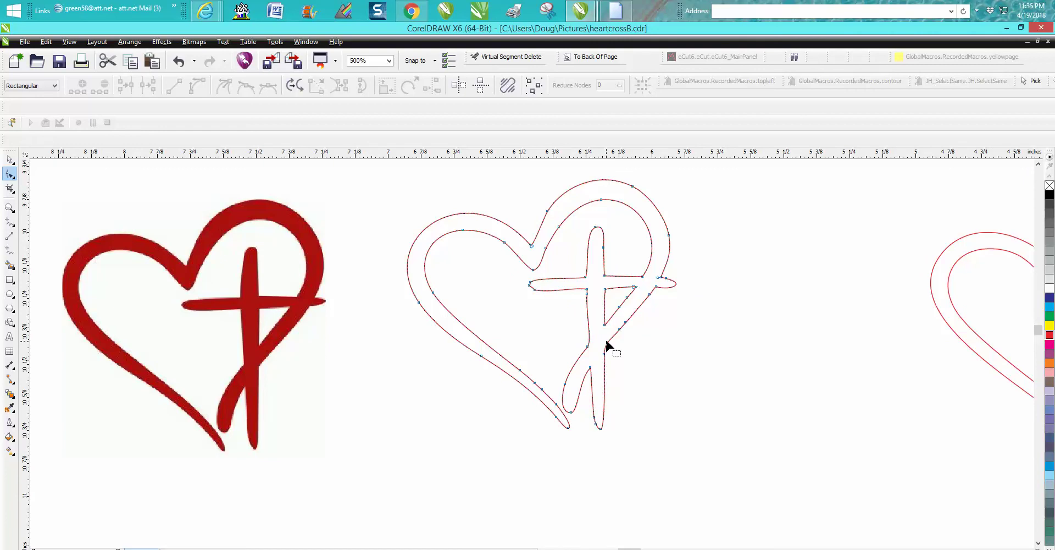
Delete the pointed node at the tip of the crossbar's left arm
click(11, 208)
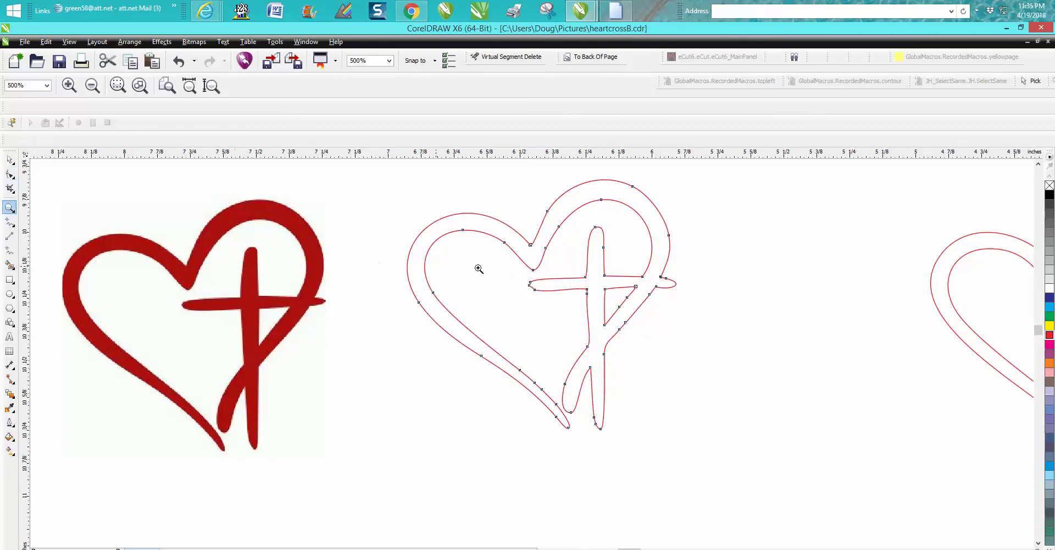
drag(499, 263, 591, 325)
click(10, 178)
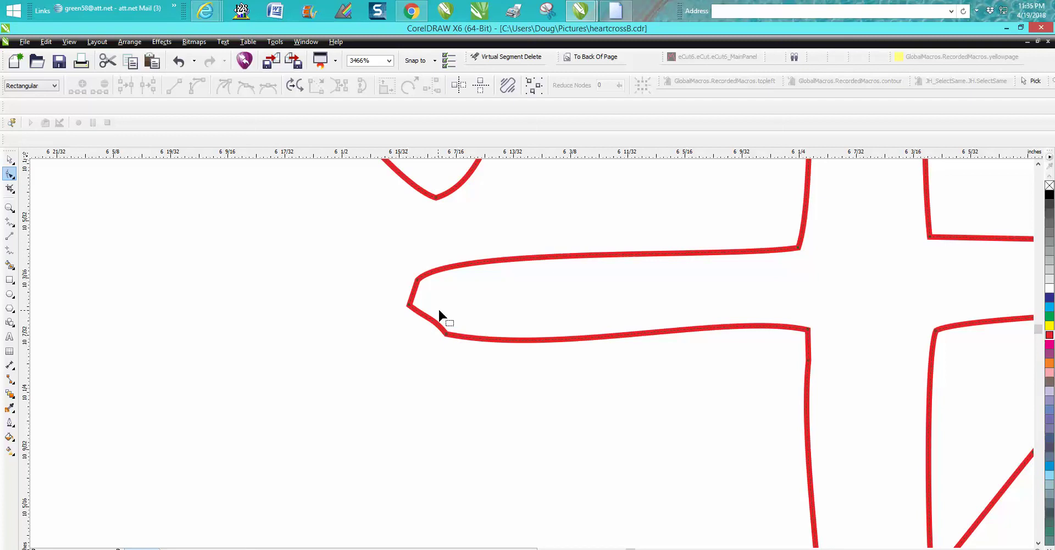
click(409, 305)
Try deleting the upper node of the left arm's end and bending the lower node's handle, and undo both changes
shift+click(418, 281)
key(Delete)
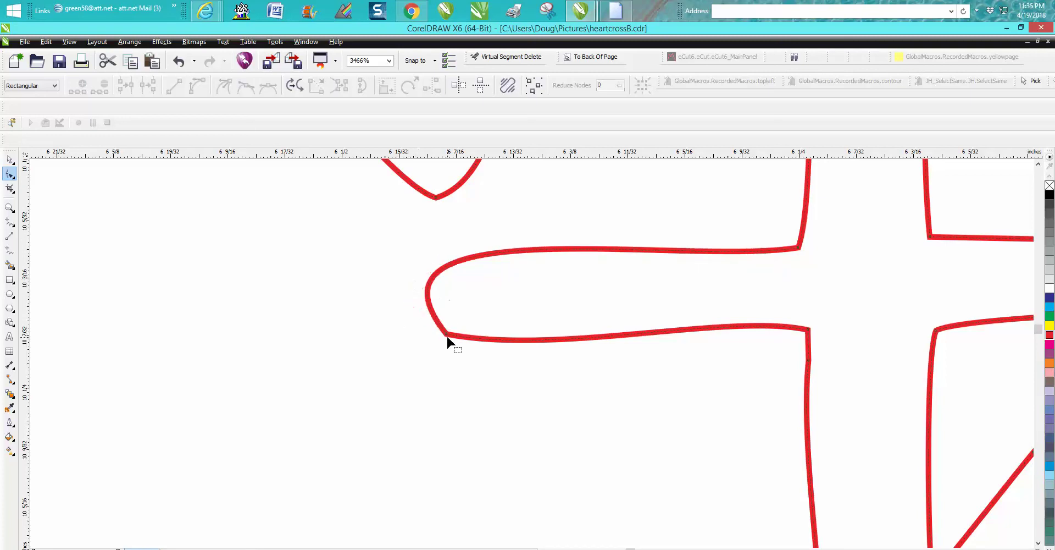
click(446, 333)
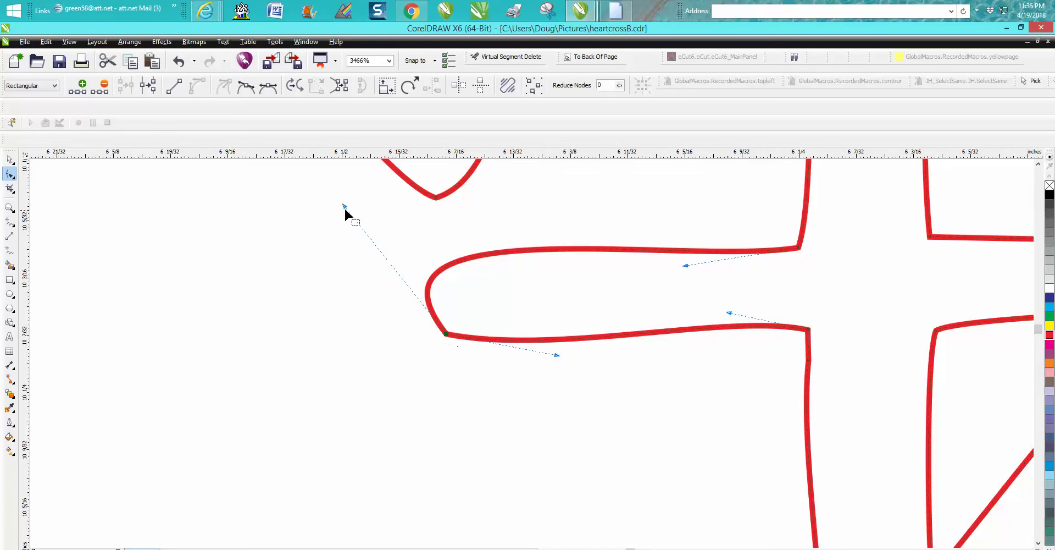
drag(345, 210, 314, 223)
click(177, 62)
click(177, 61)
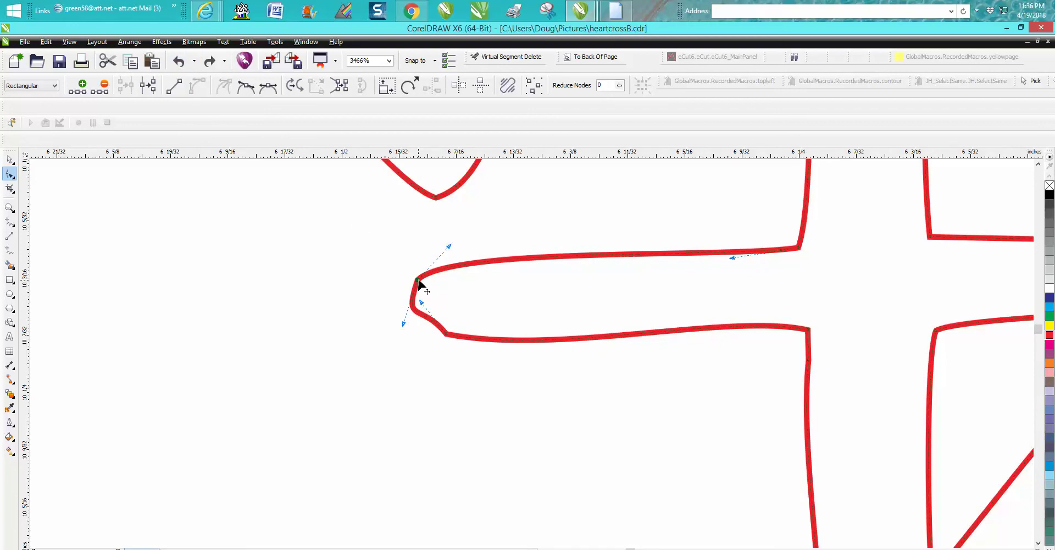
Move the upper node of the left arm's end slightly up and inward, and pull the lower node's handle outward along the lower edge
drag(419, 286, 430, 273)
click(422, 305)
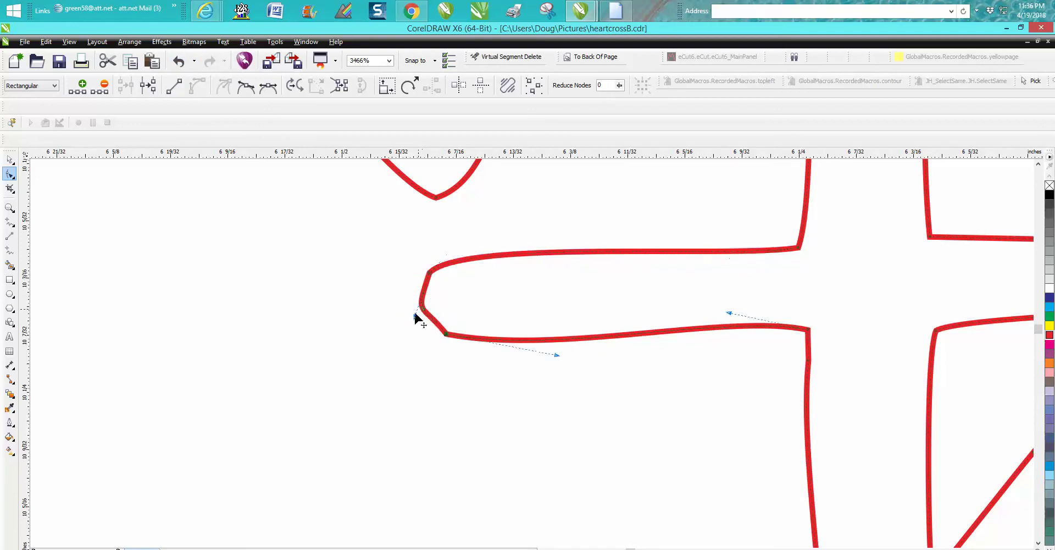
drag(397, 325, 396, 325)
Pull the upper node's outer handle outward and shorten its inner handle to round off the left arm's end smoothly
click(430, 275)
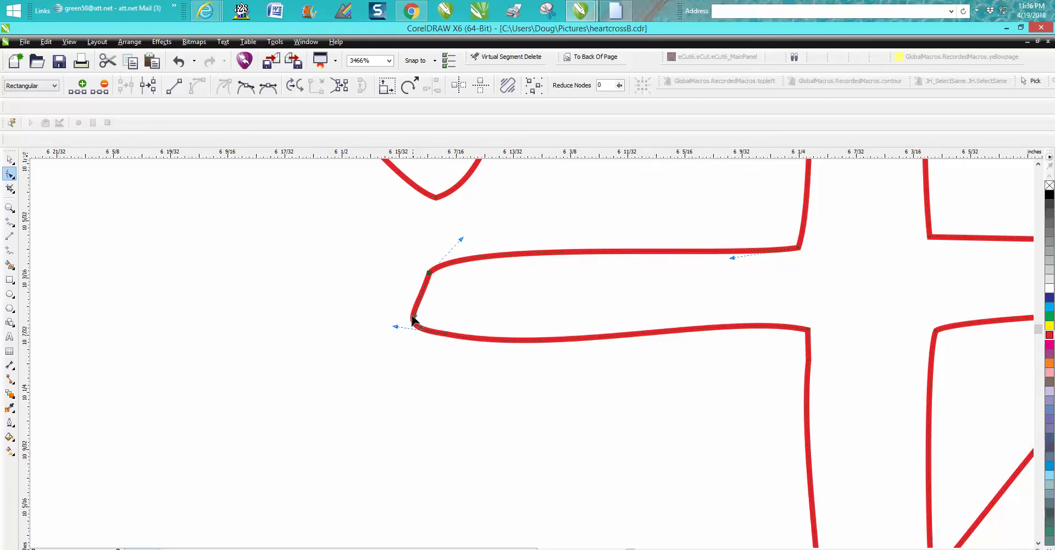
drag(392, 282, 389, 278)
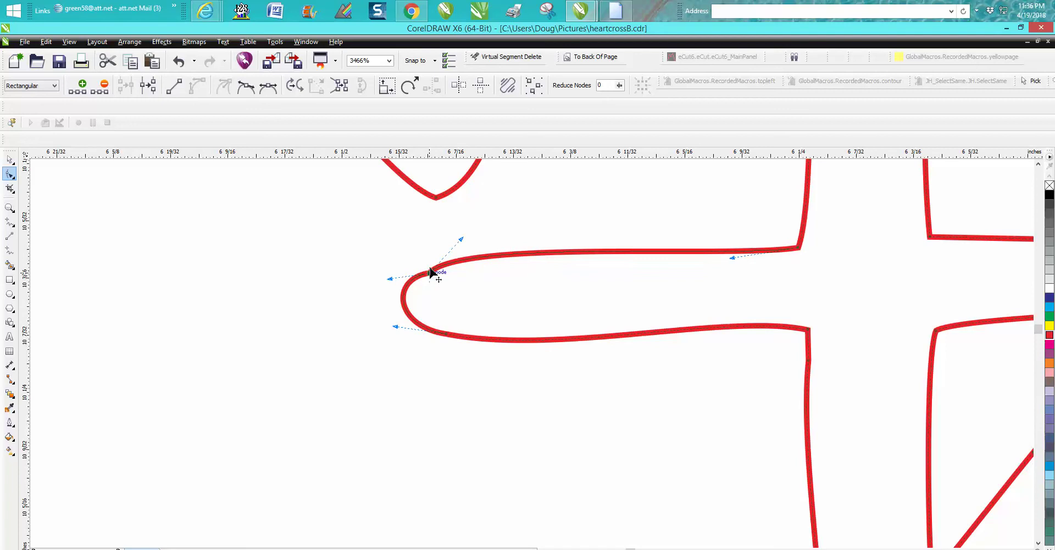
drag(462, 240, 434, 266)
scroll(433, 265, down, 5)
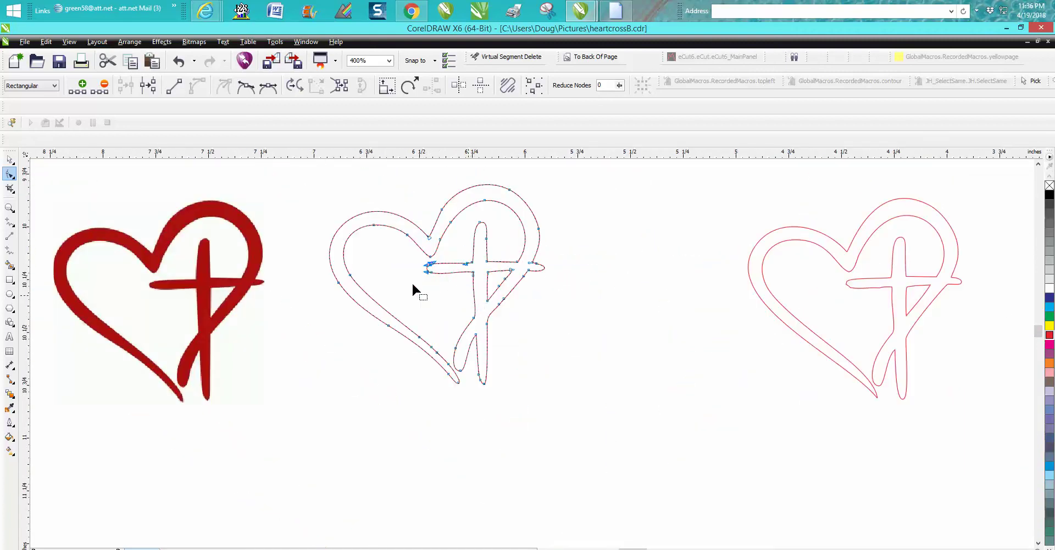
click(10, 159)
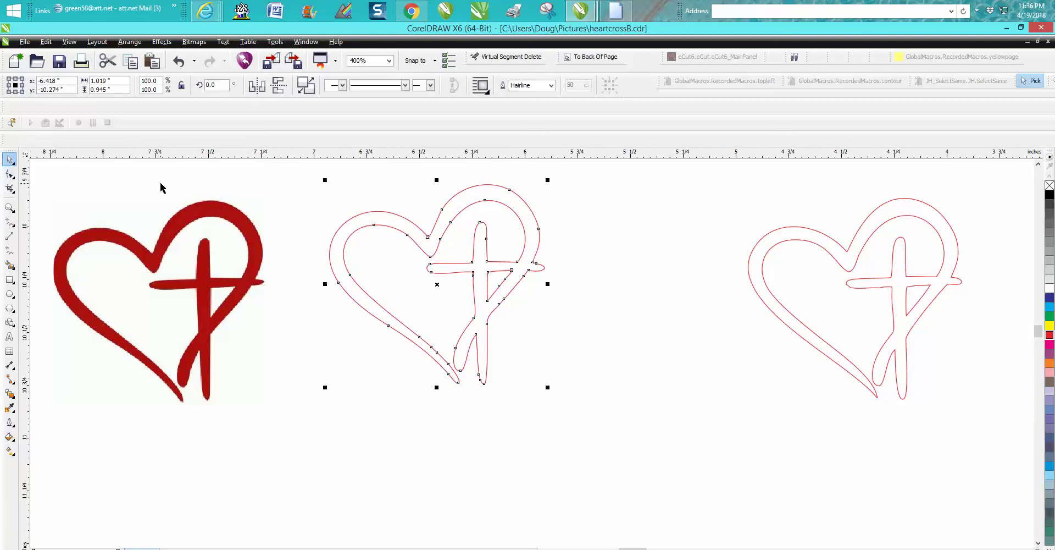